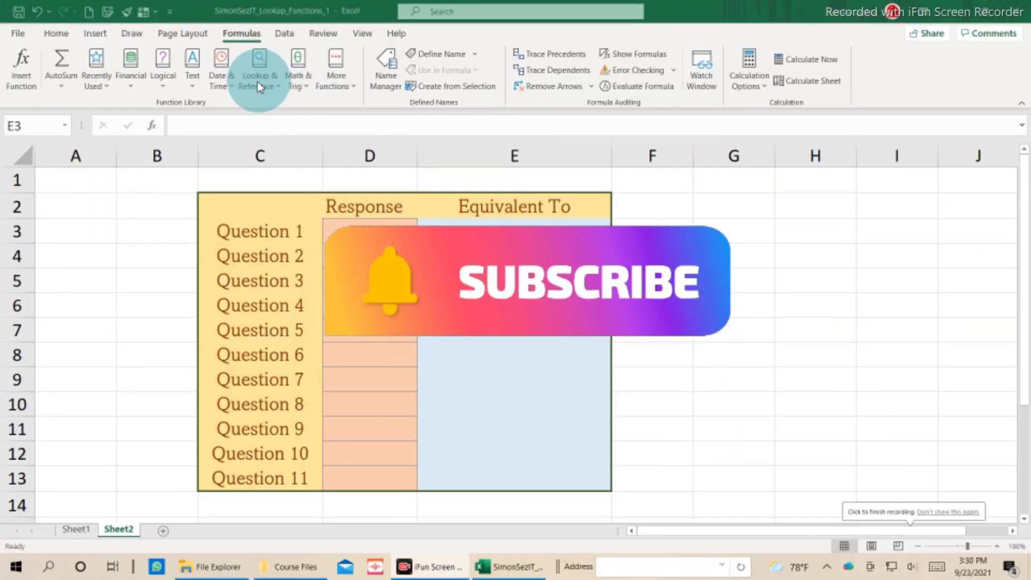
Insert the CHOOSE function into cell E3 from the Lookup & Reference list
click(257, 84)
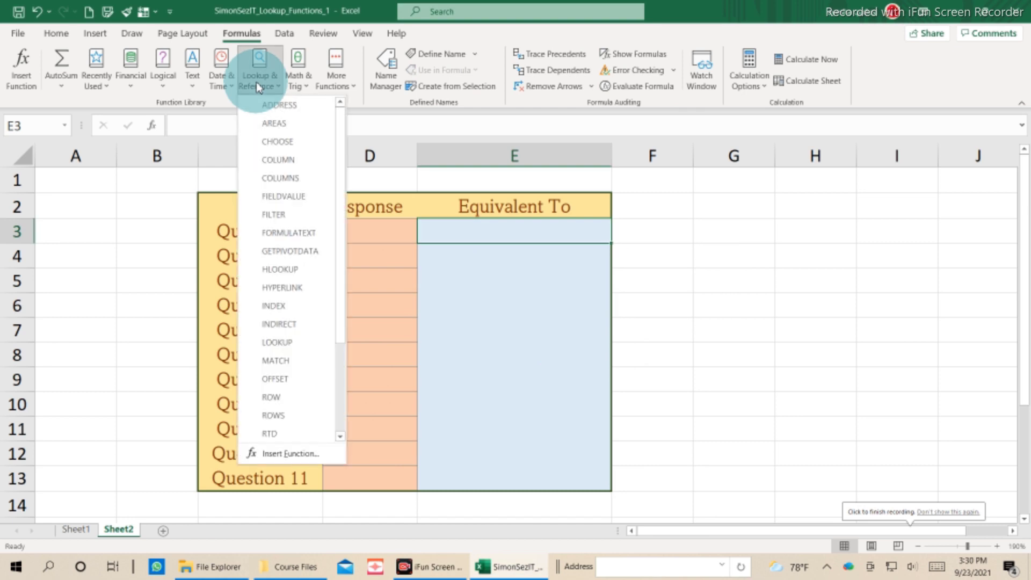
click(269, 141)
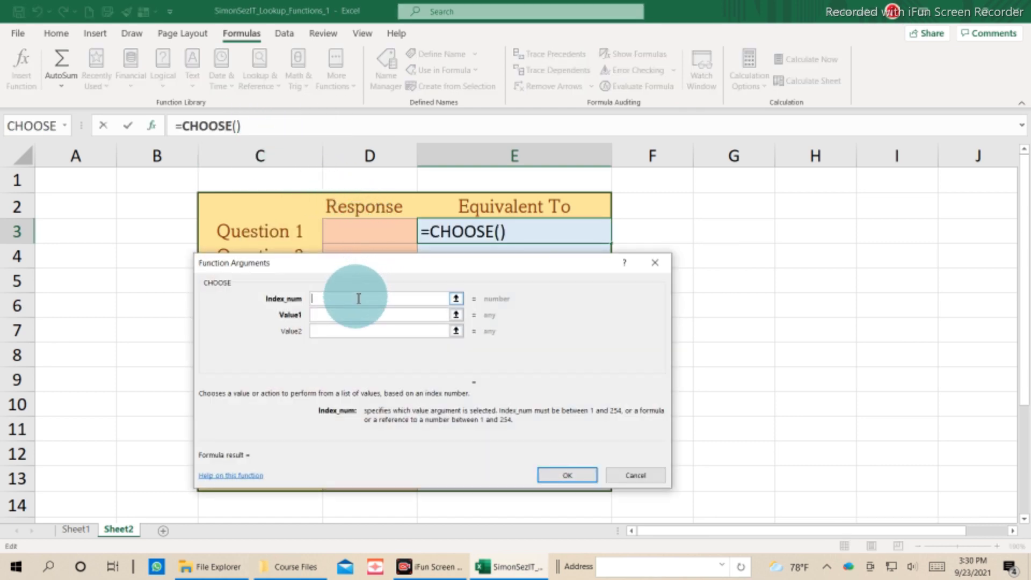
Set CHOOSE's index to D3 and values to good, ok, work hard needed, improved
click(357, 232)
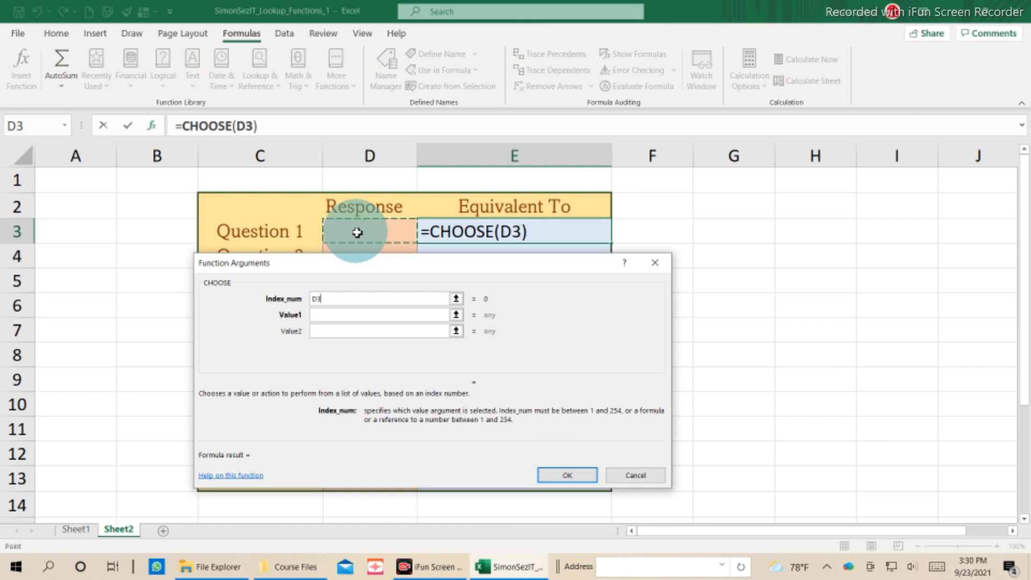
click(349, 319)
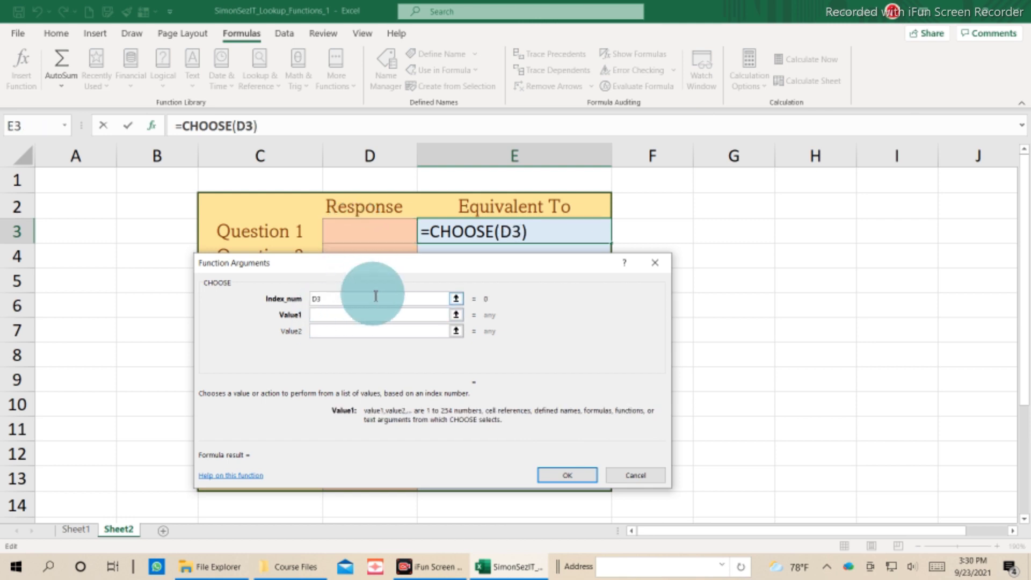
text(good)
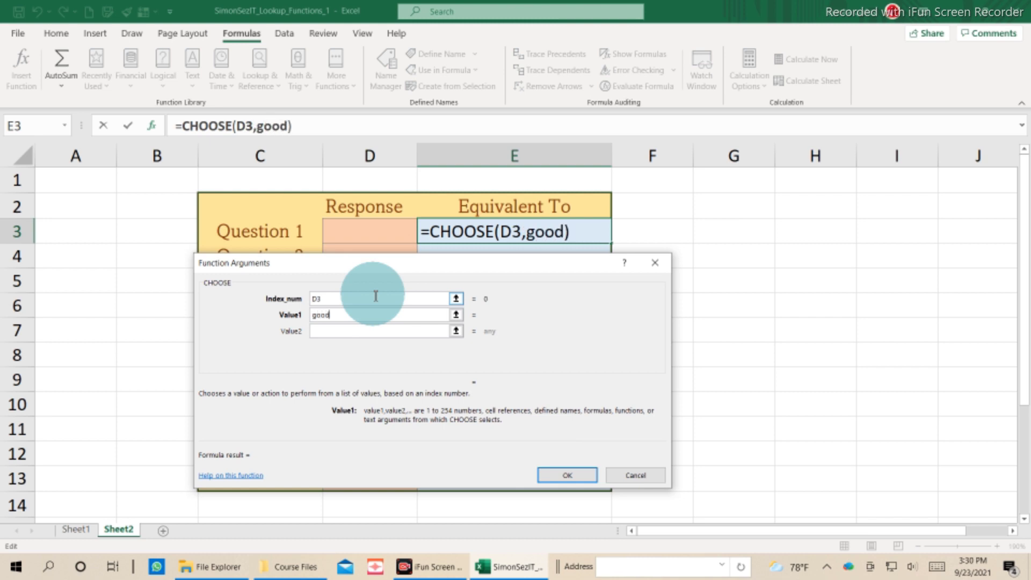
click(346, 330)
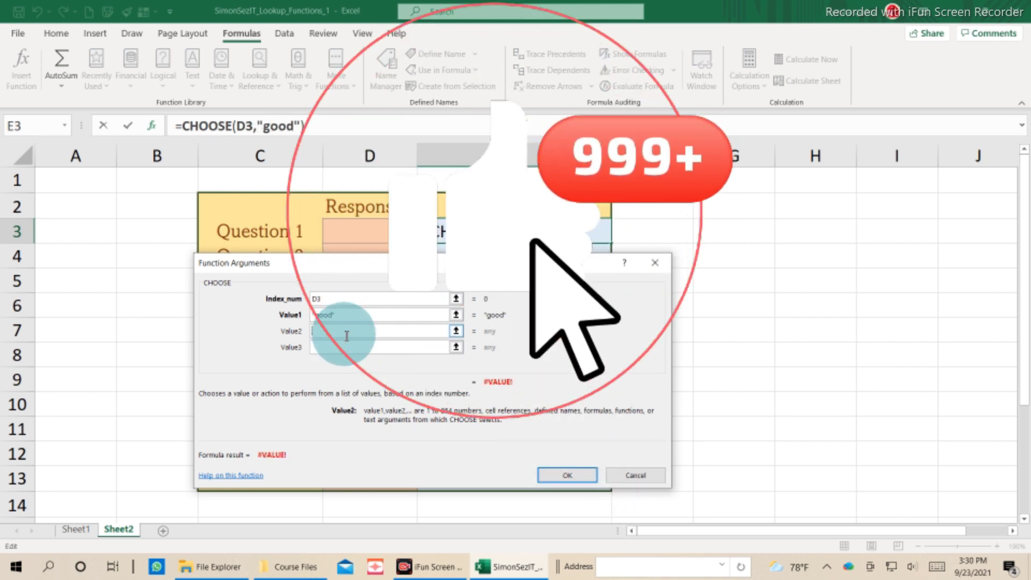
text(ok)
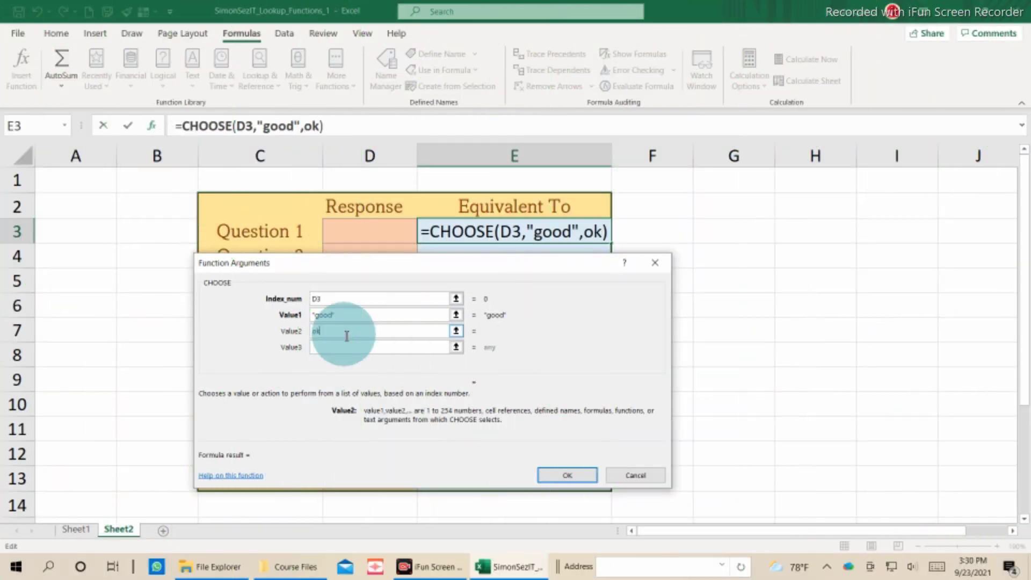
click(379, 347)
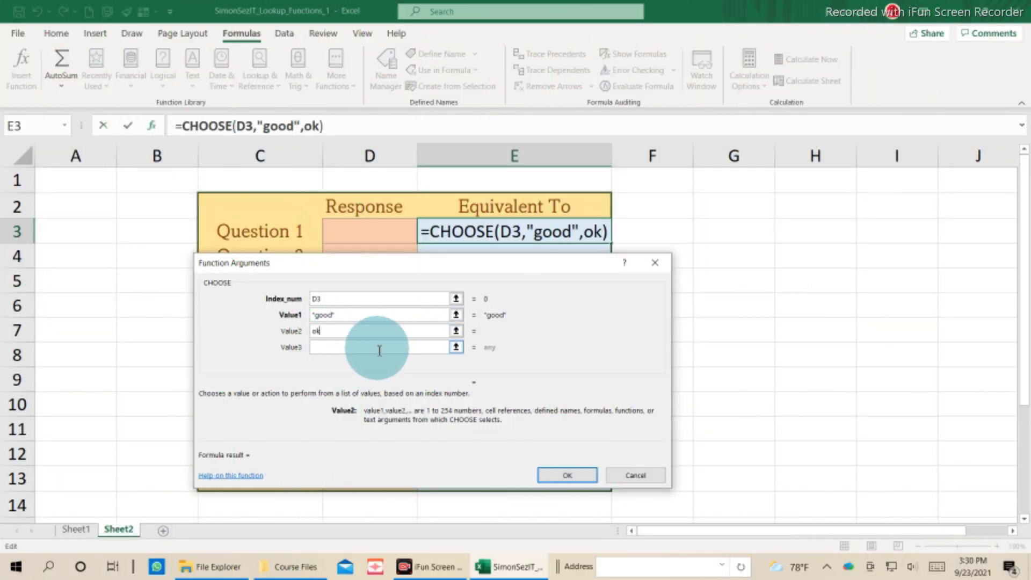
click(381, 350)
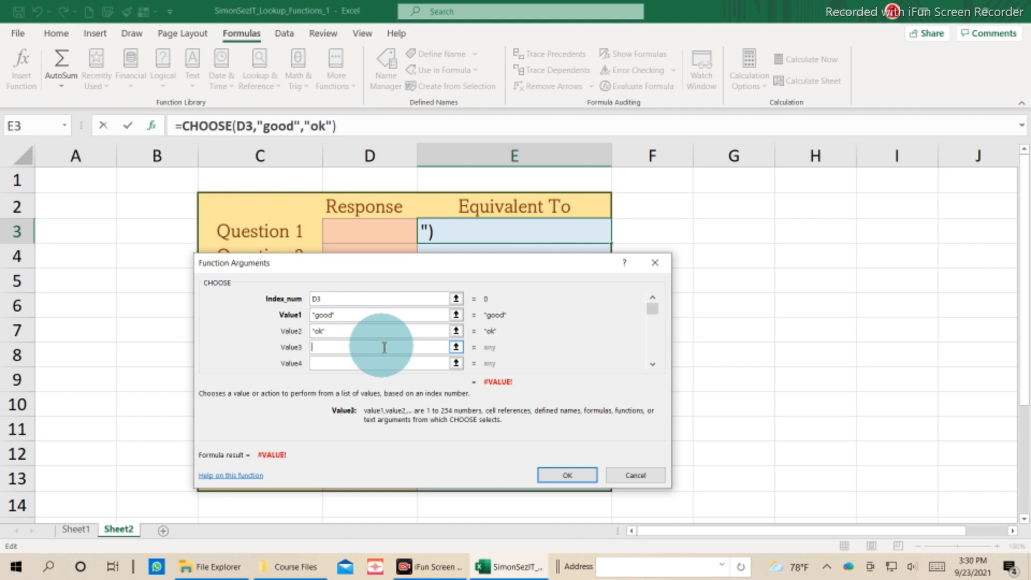
text(work ha)
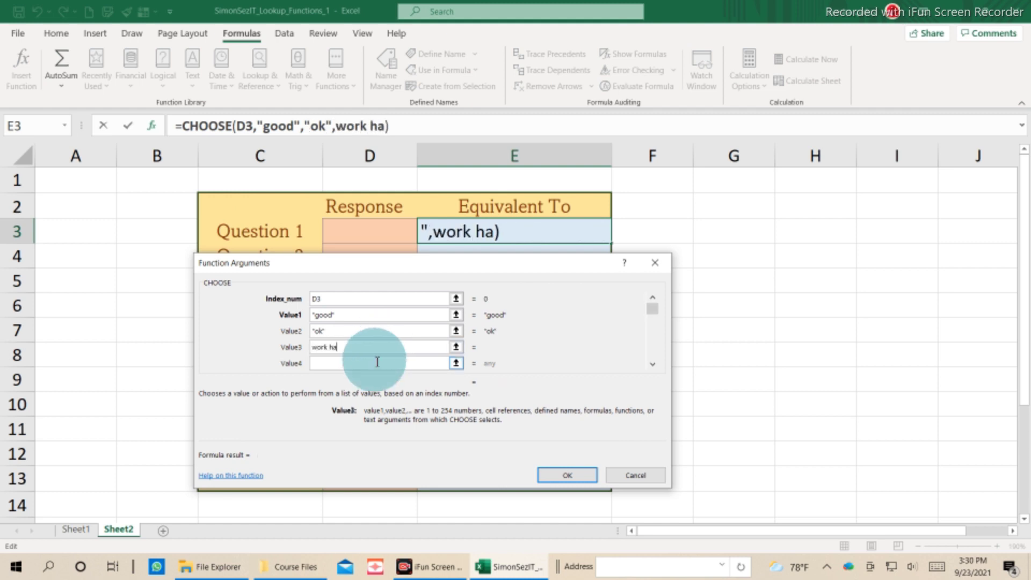
text(rd needed)
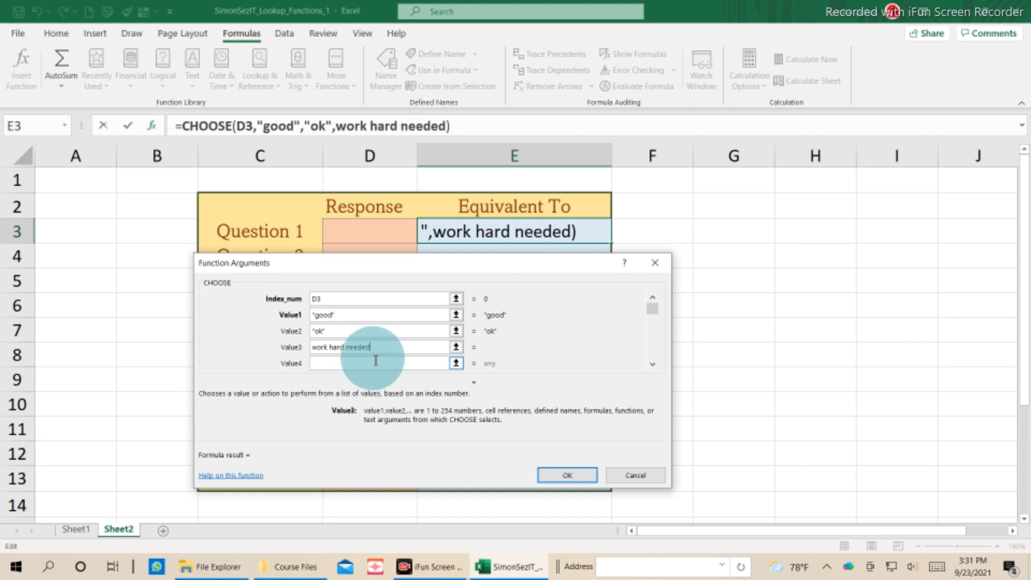
click(374, 363)
text(improved)
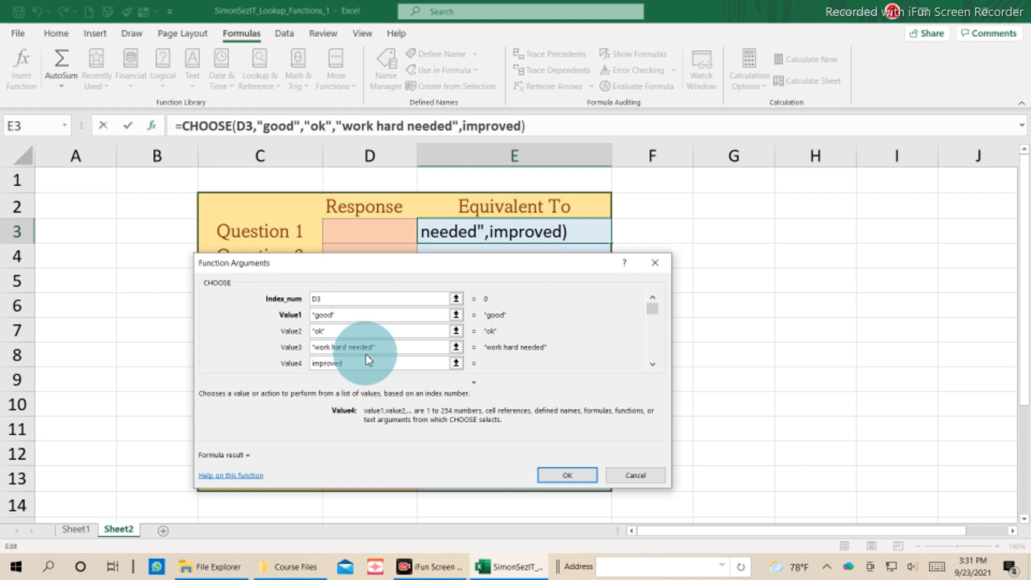
click(553, 477)
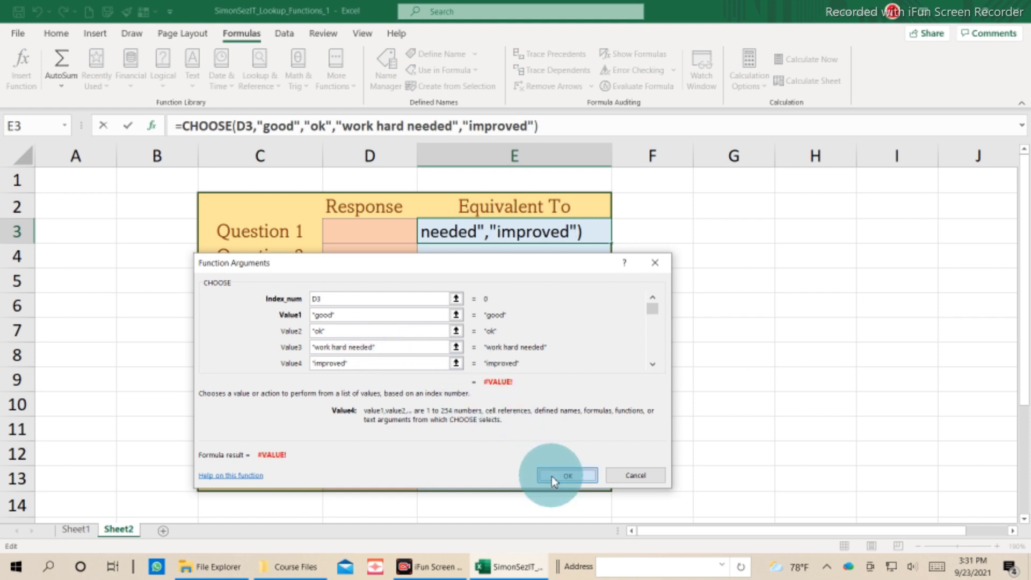
click(365, 242)
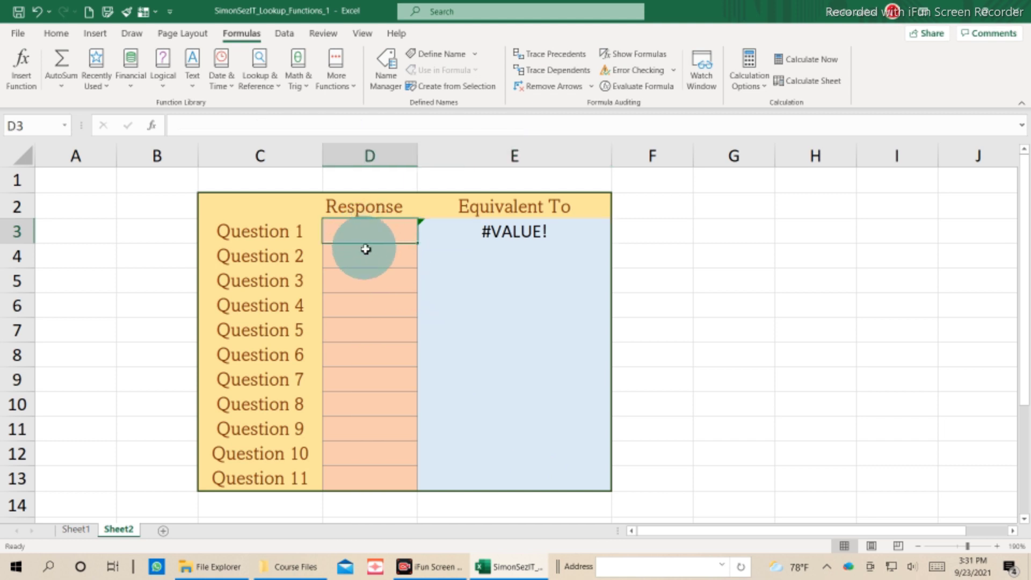
Enter response 1 in D3 and 7 in D4
text(1)
key(Return)
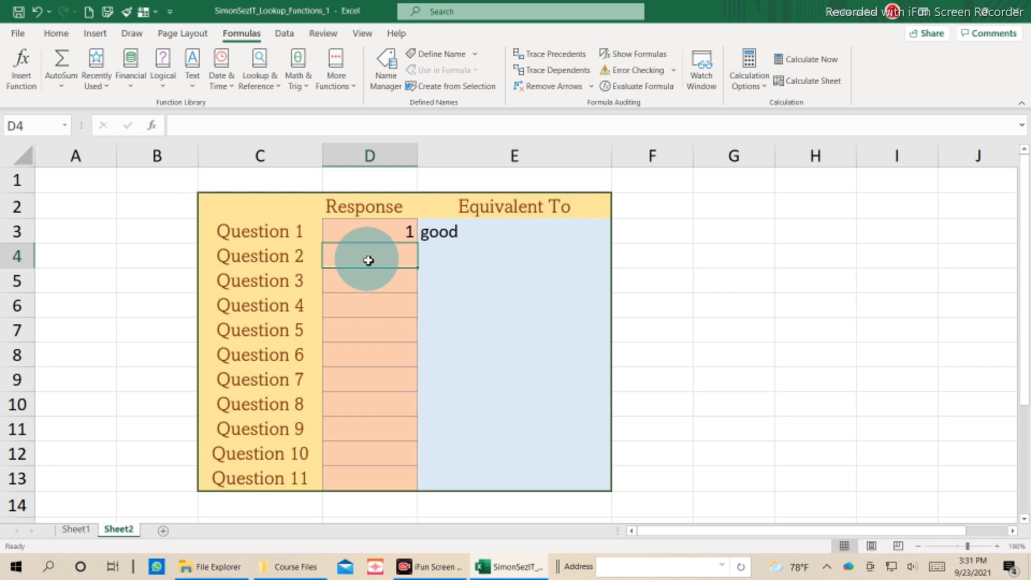
text(7)
key(Return)
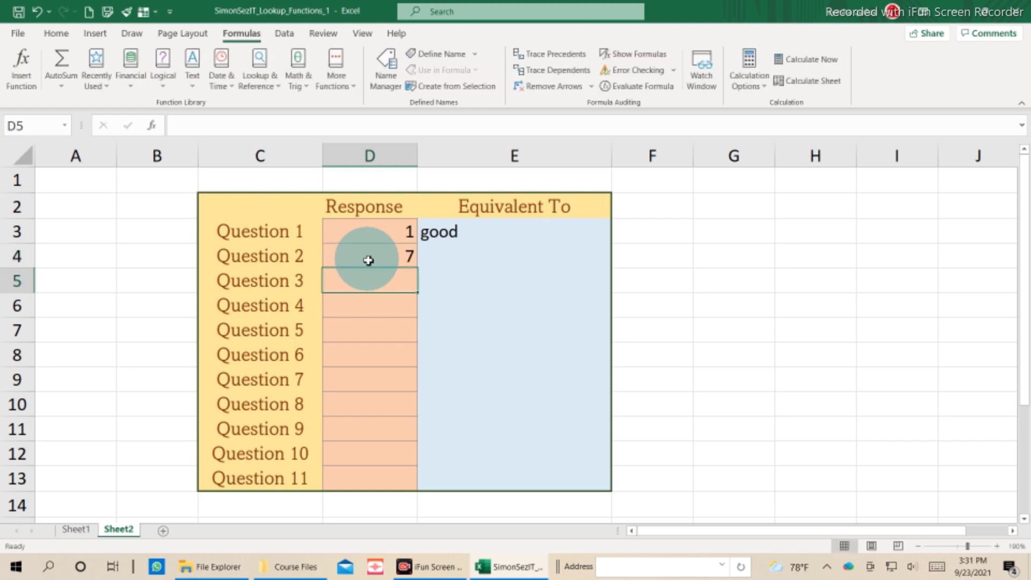
Fill the E3 CHOOSE formula down through E13
click(459, 231)
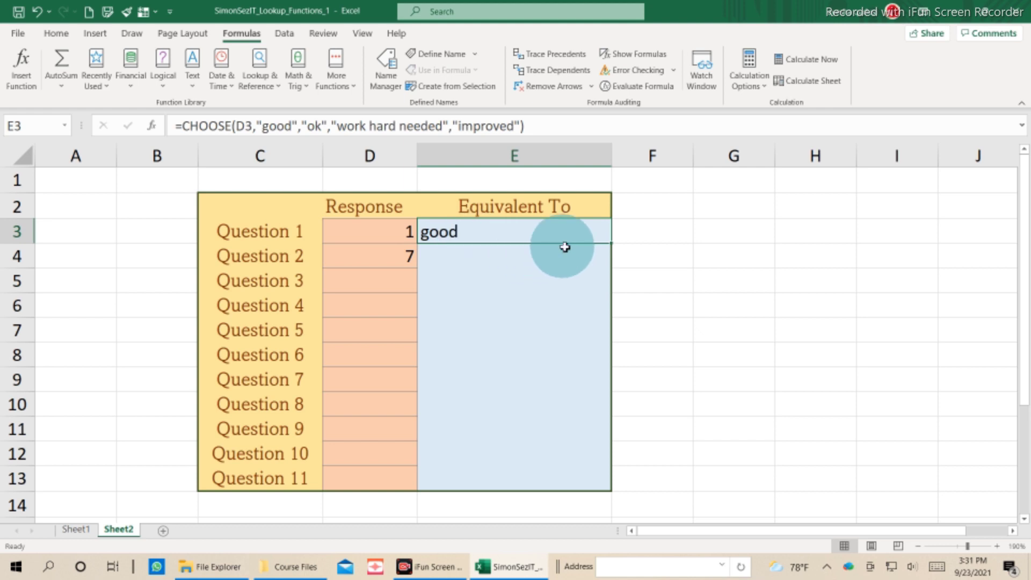
click(614, 245)
click(604, 235)
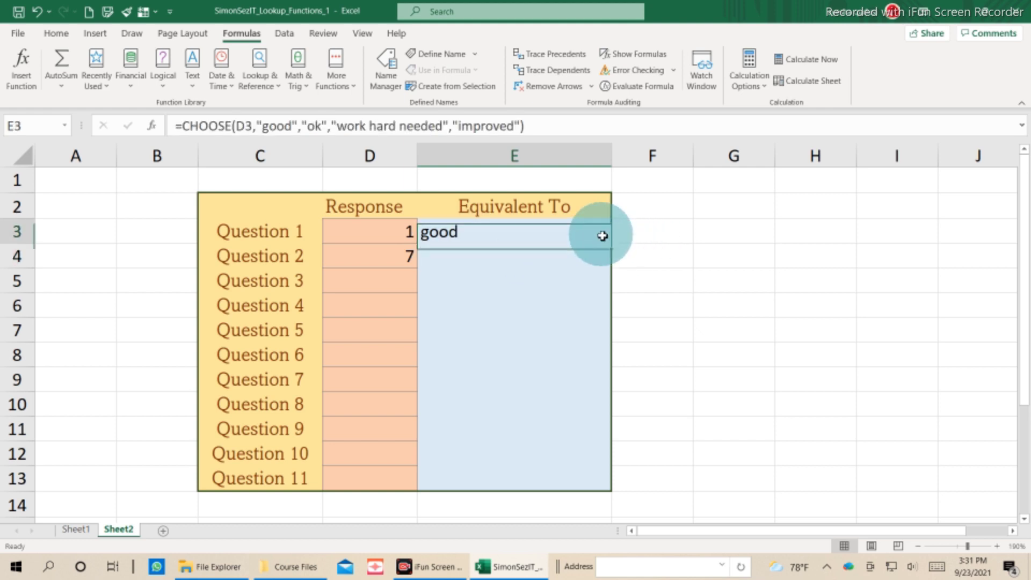
drag(611, 243, 613, 489)
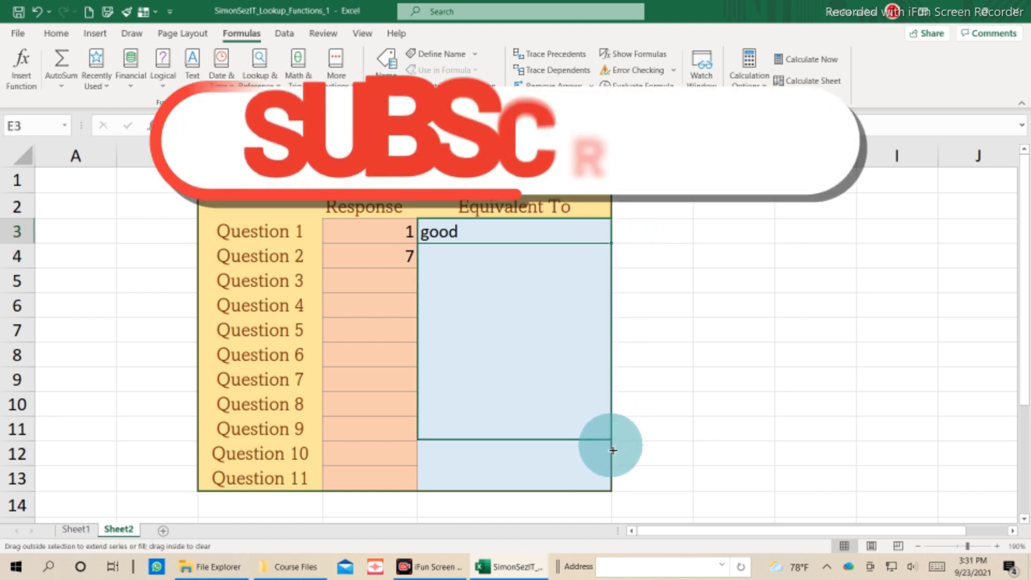
click(660, 410)
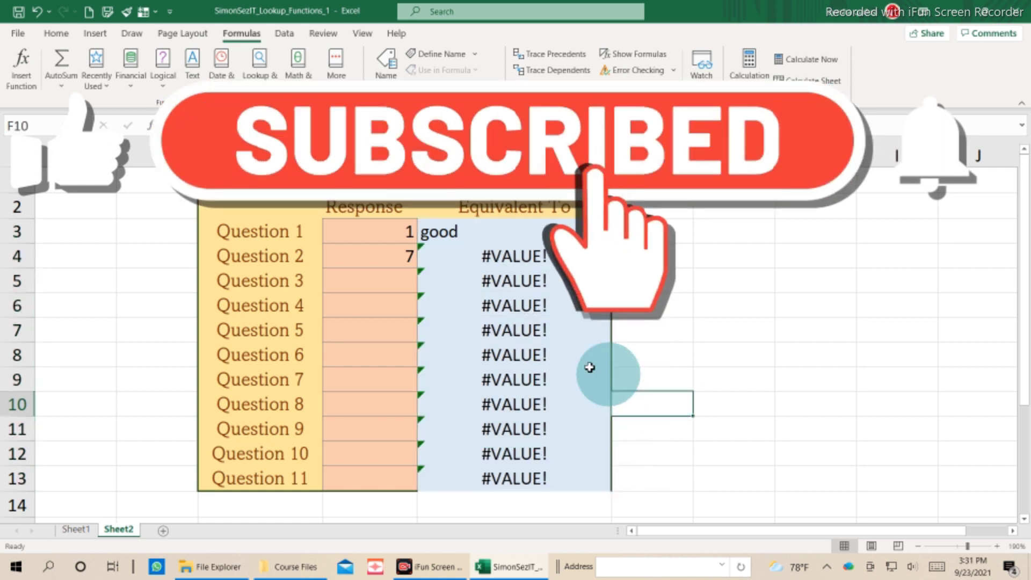
Change D4's response to 2 so E4 shows ok
click(370, 250)
text(2)
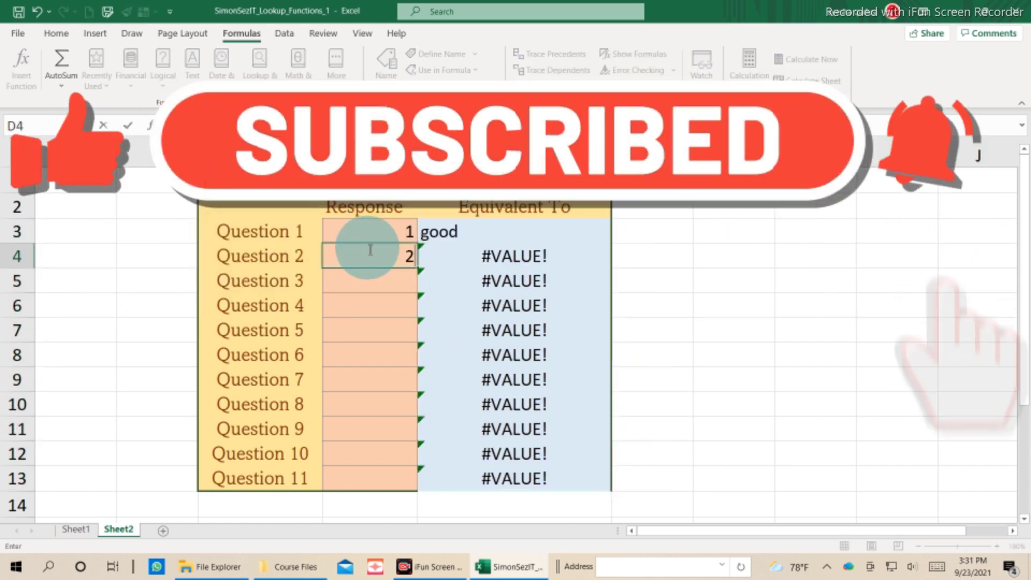
key(Return)
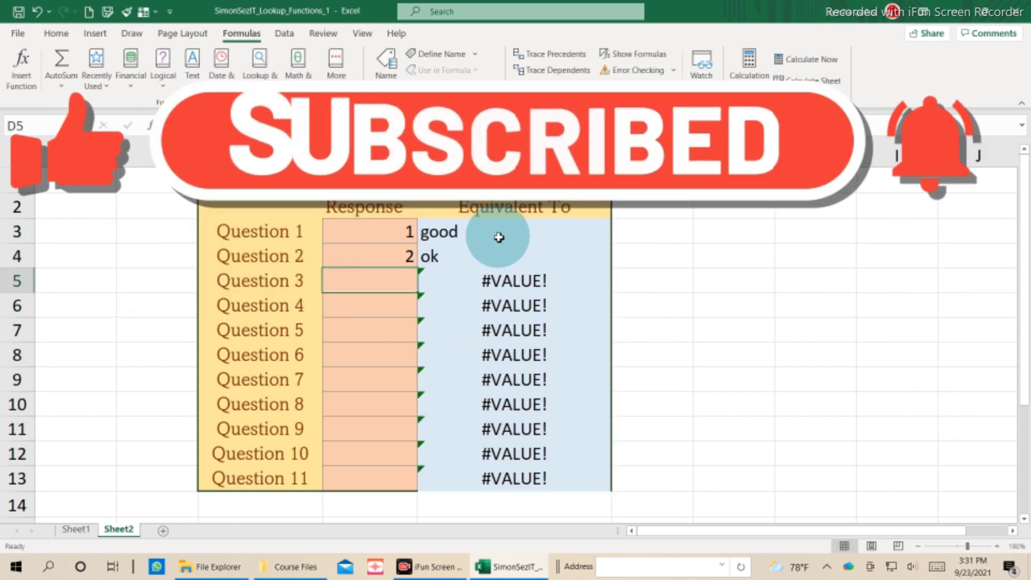
click(495, 239)
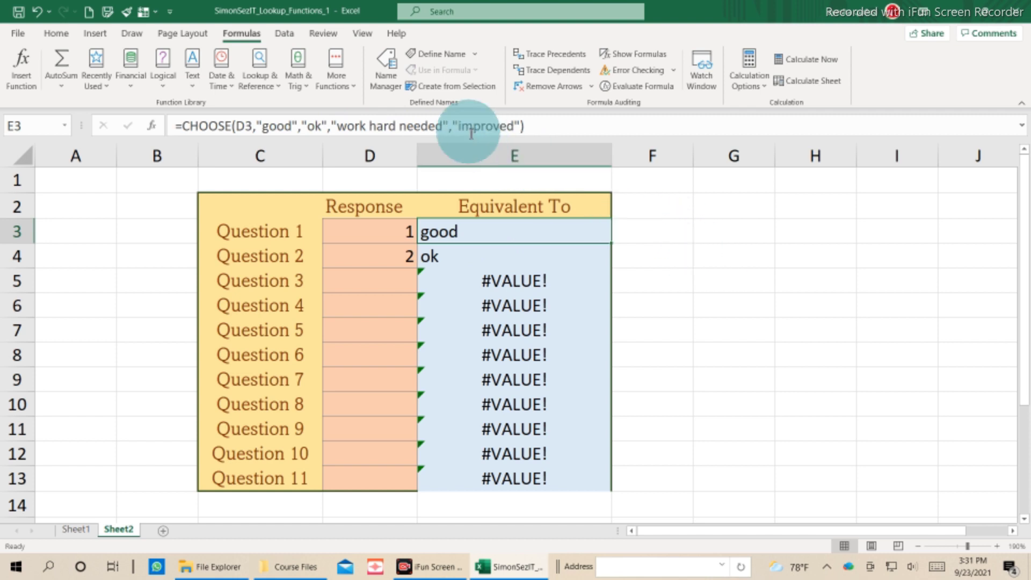
click(736, 231)
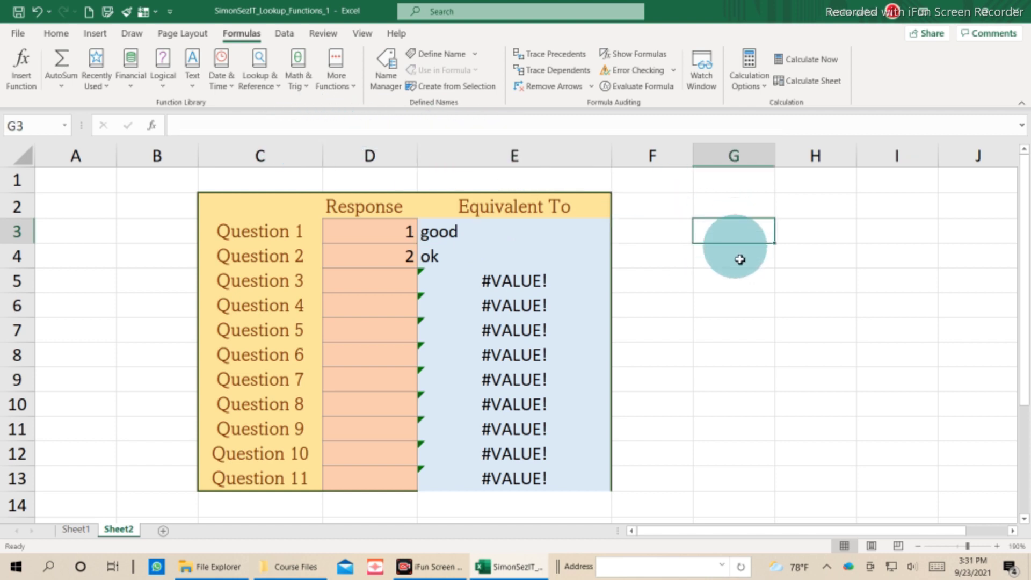
Type the note 'we have four values' in G3 and the 1,2,3,4 explanation in G4
text(we)
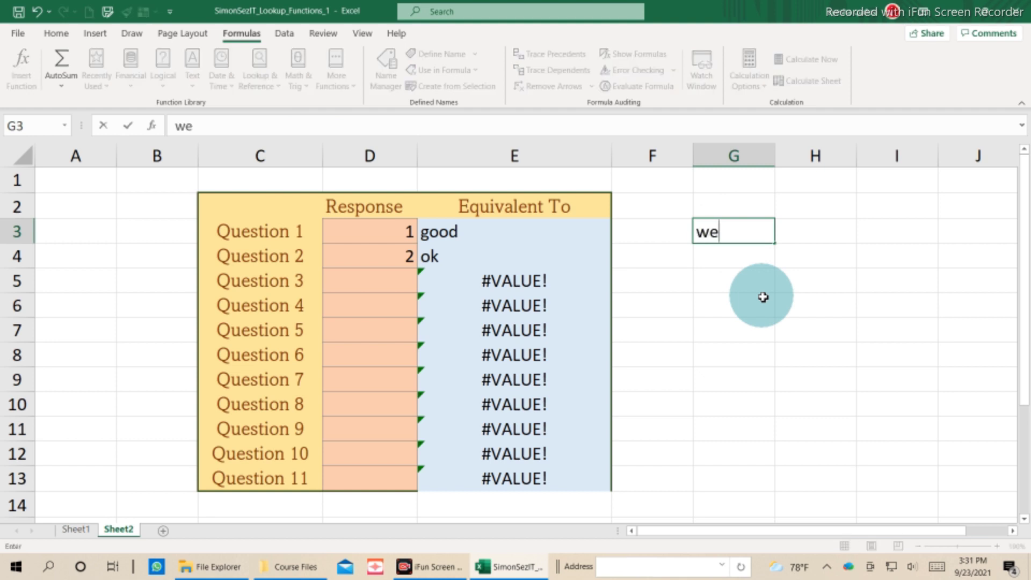
text( ha)
text(ve four)
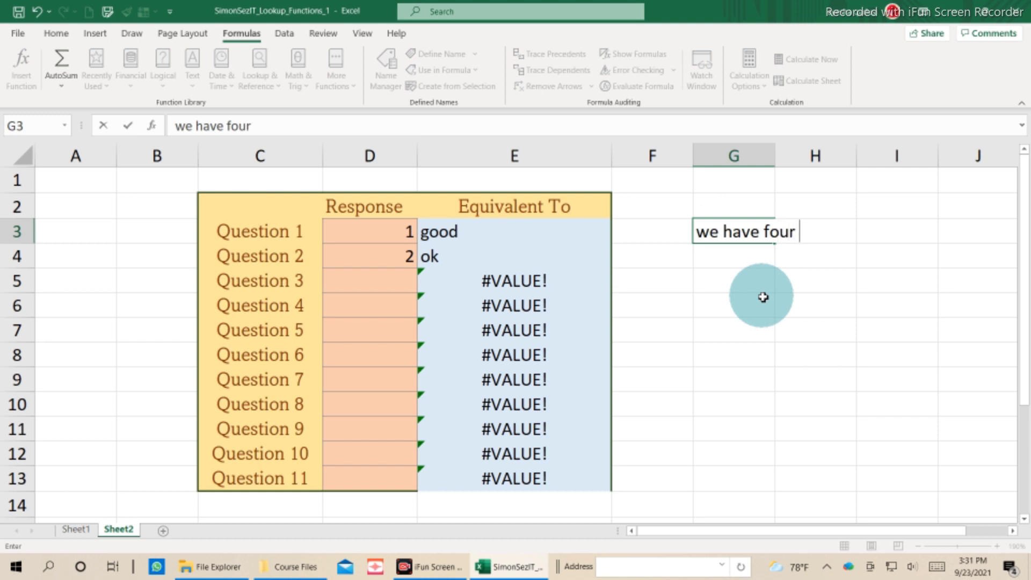
text(values)
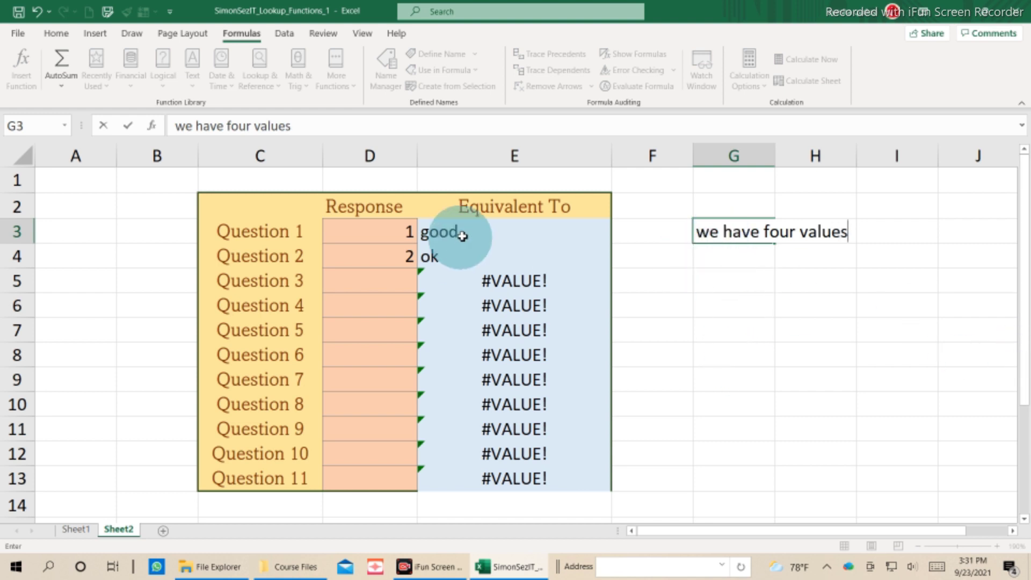
click(486, 232)
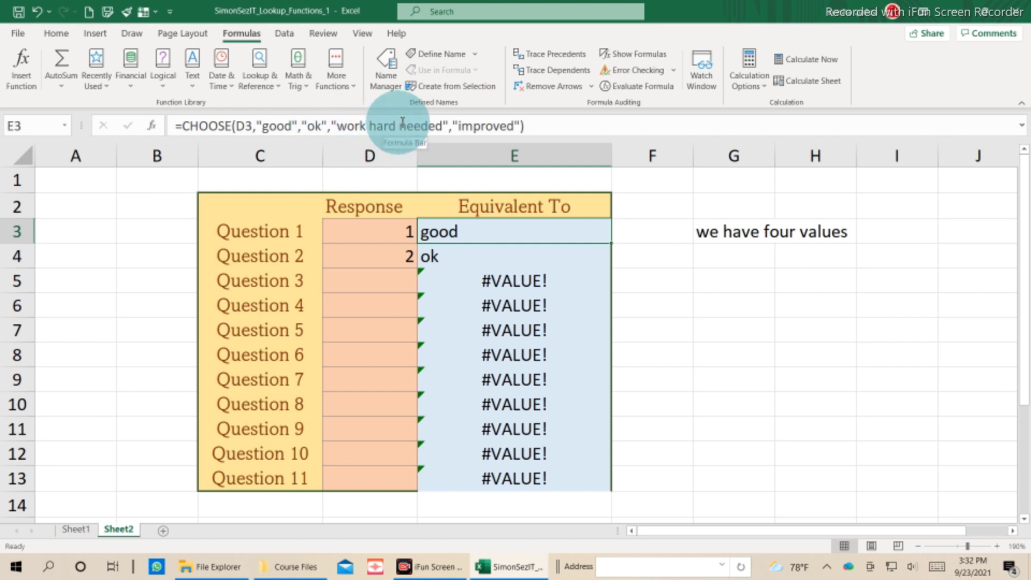
click(730, 254)
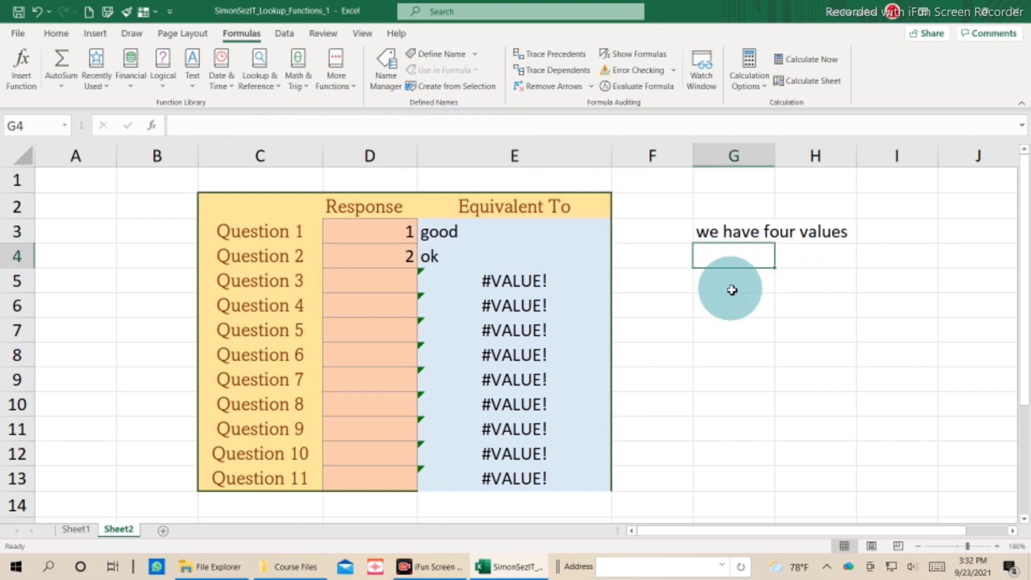
text(1)
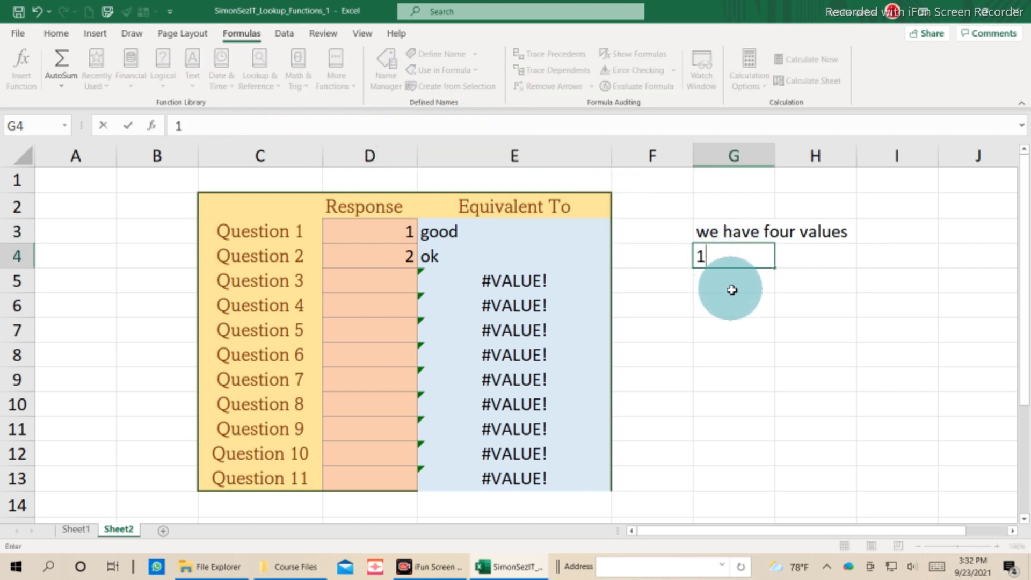
text(,2,3)
text(,4)
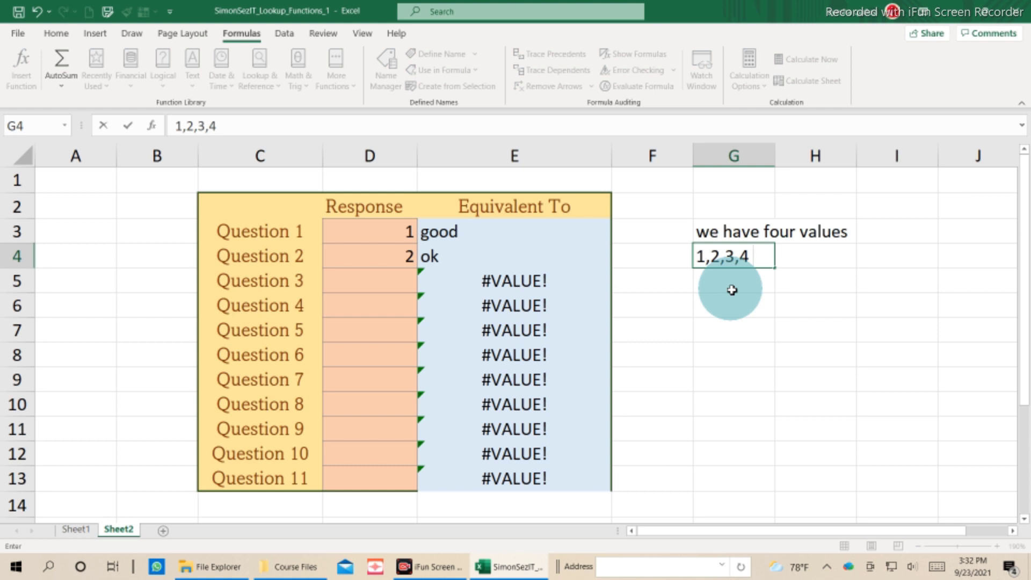
text( these)
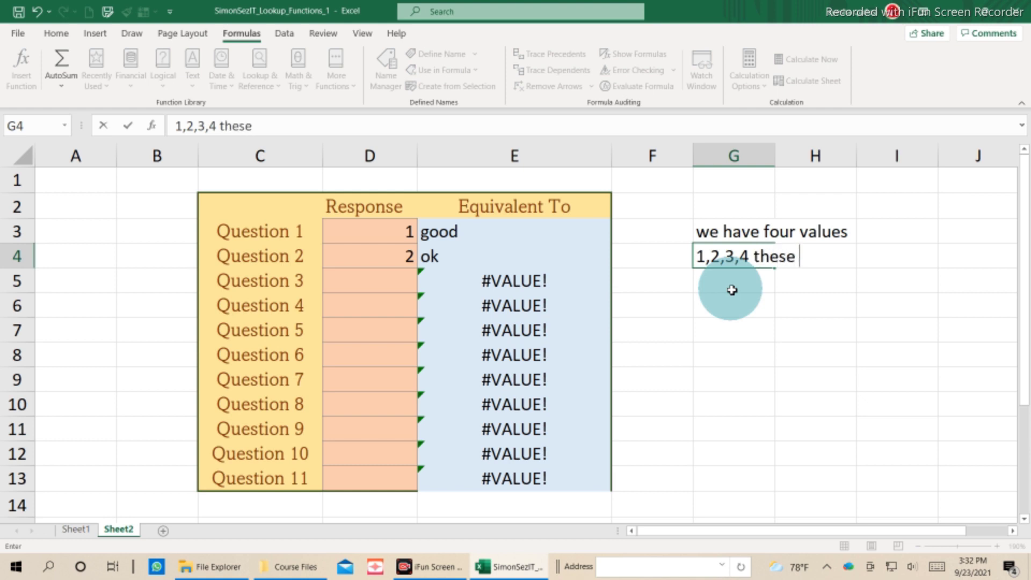
text( numb)
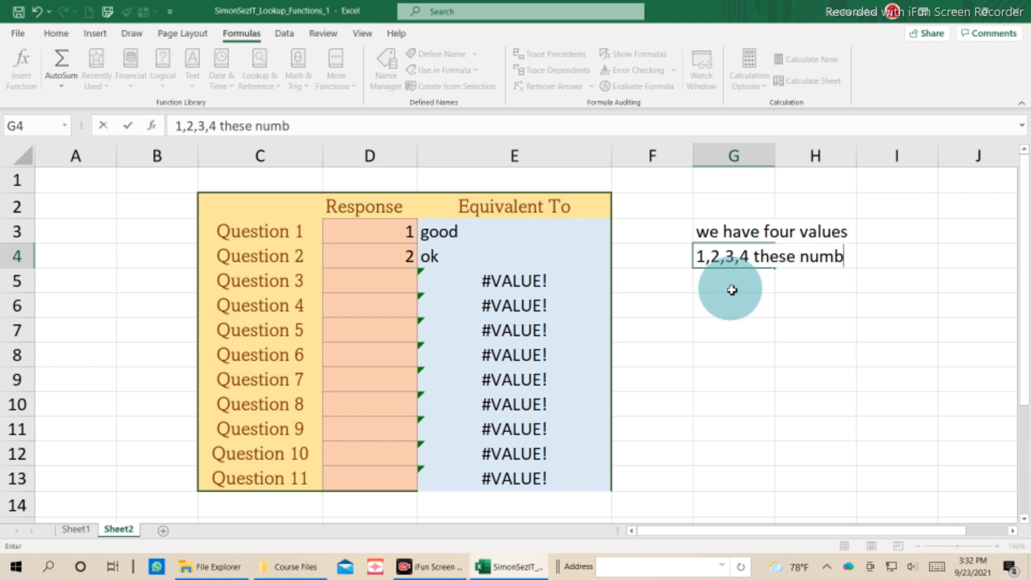
text(ers wh)
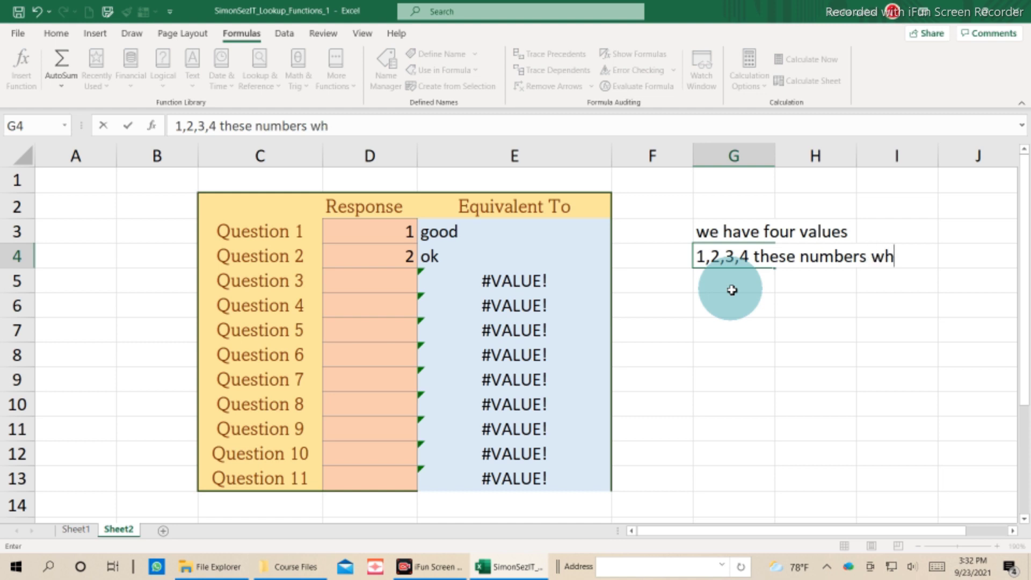
text(en we w)
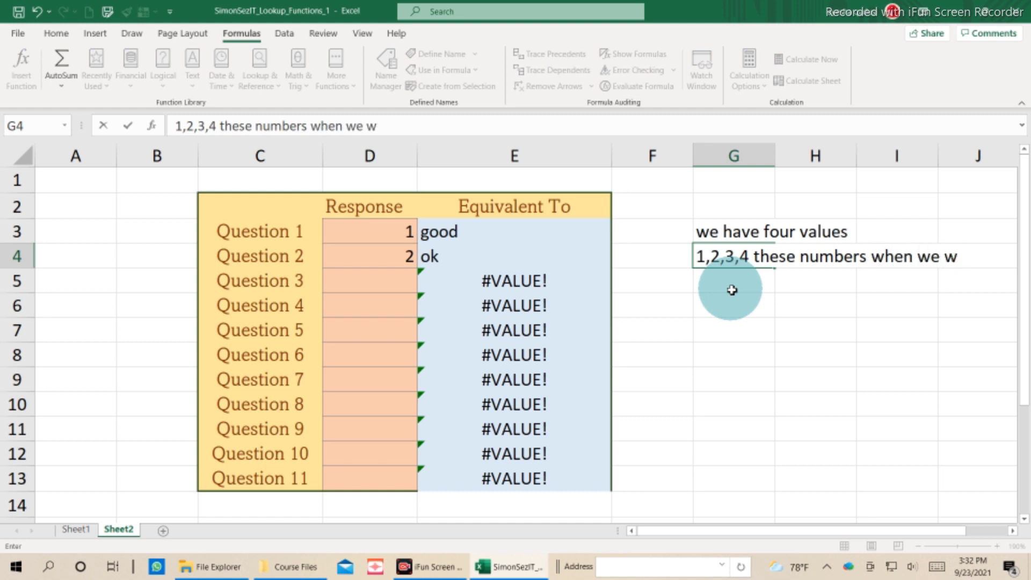
text(ill ente)
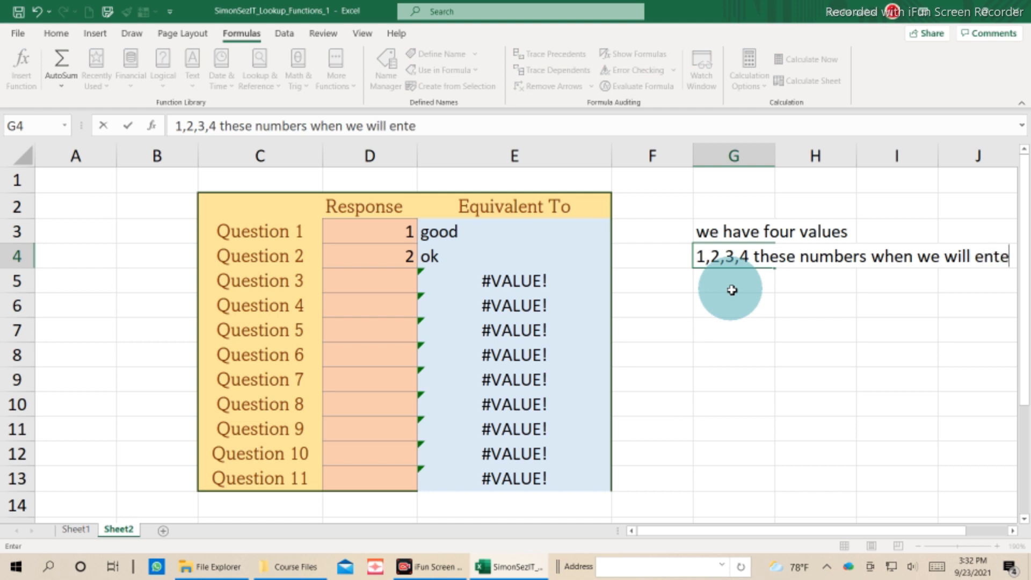
text( we)
text( we we)
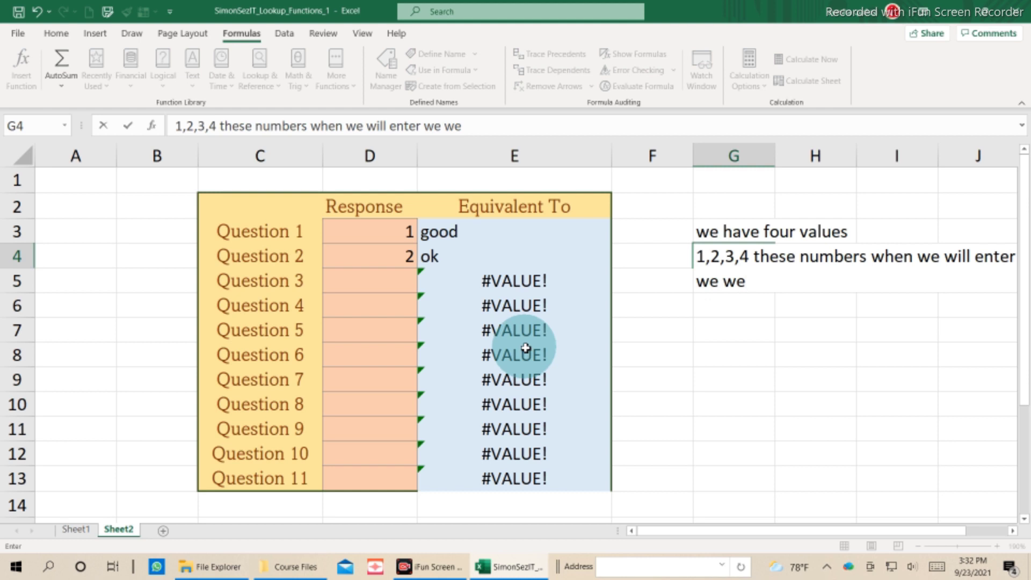
key(BackSpace)
text(get that )
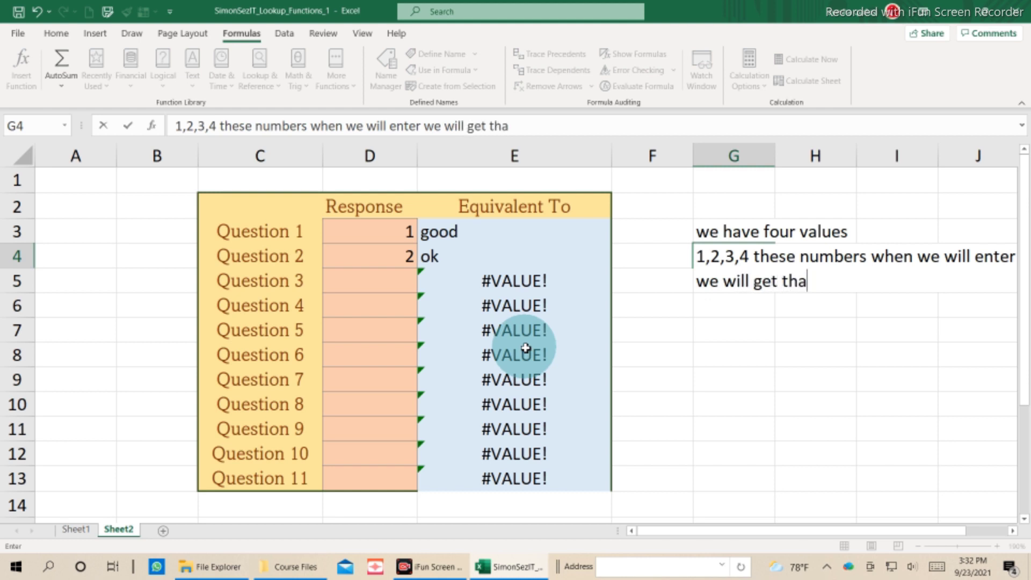
text(result )
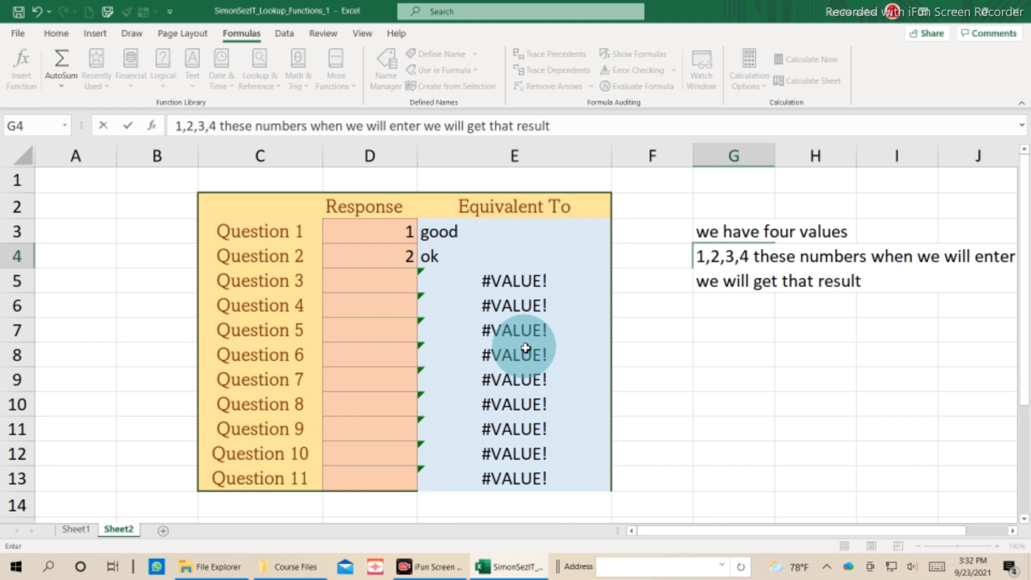
text(we can a)
text(dd more )
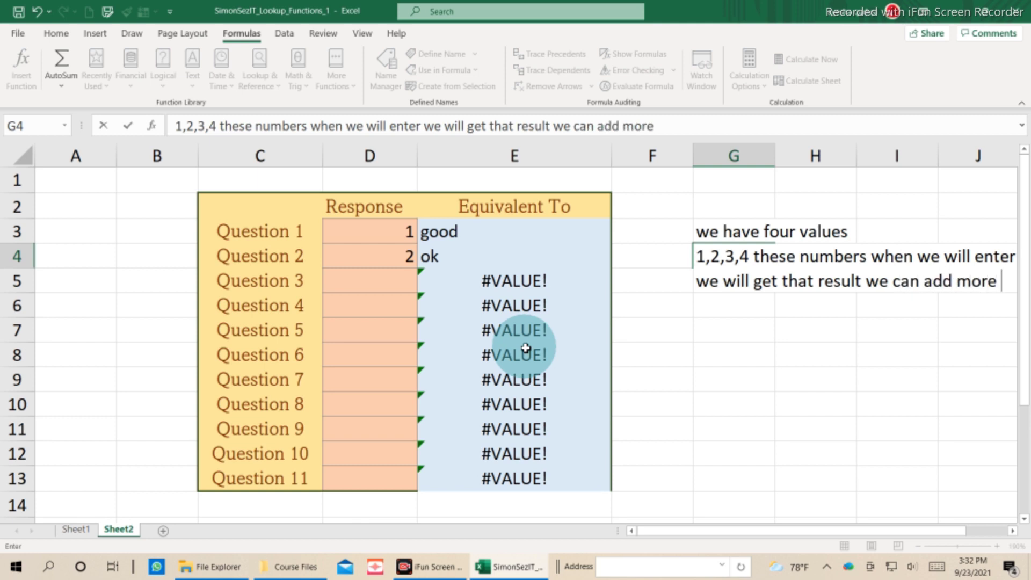
text(values let)
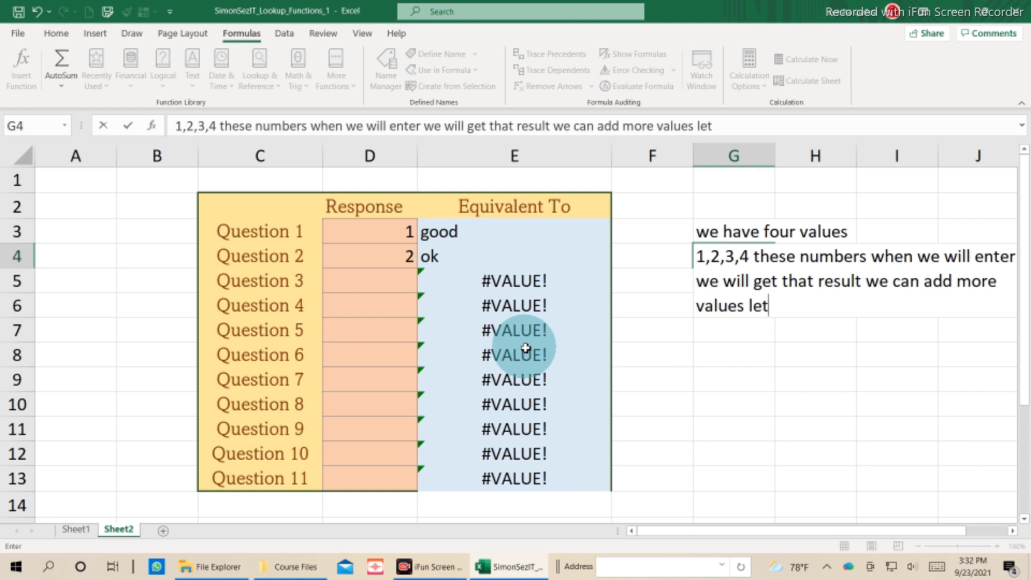
text(s see)
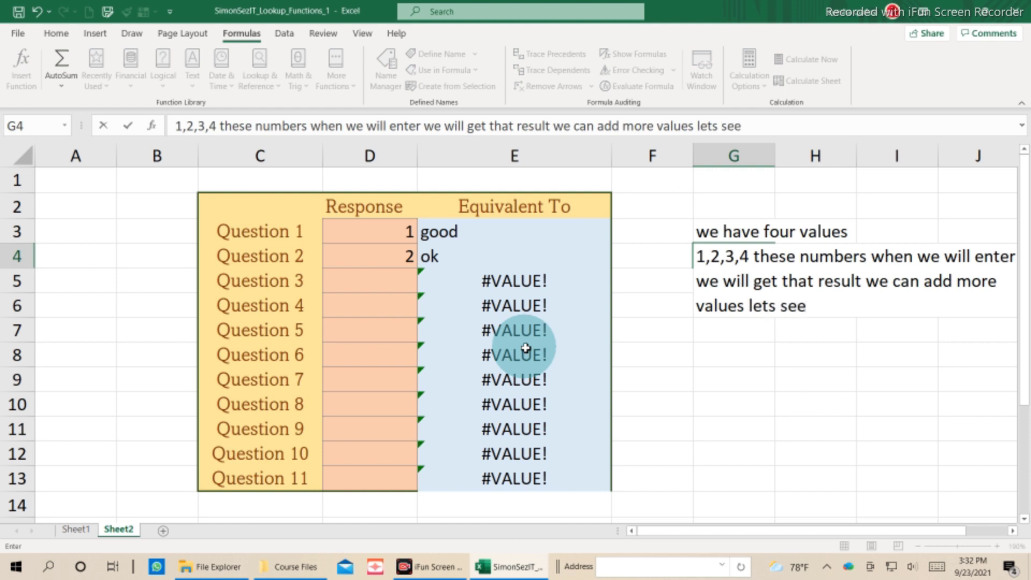
click(714, 399)
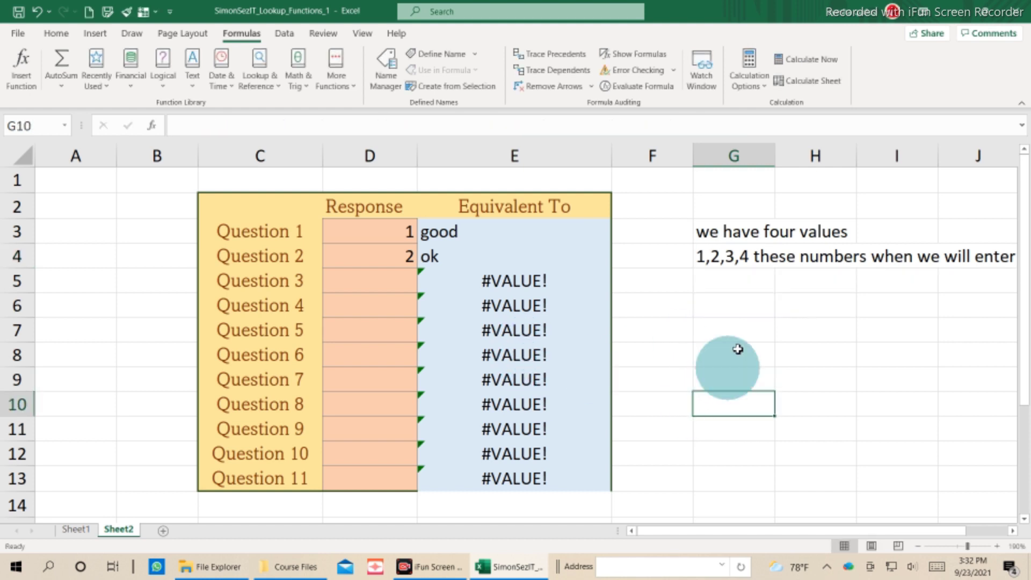
Move the second note from G4 one column left into F4
click(717, 262)
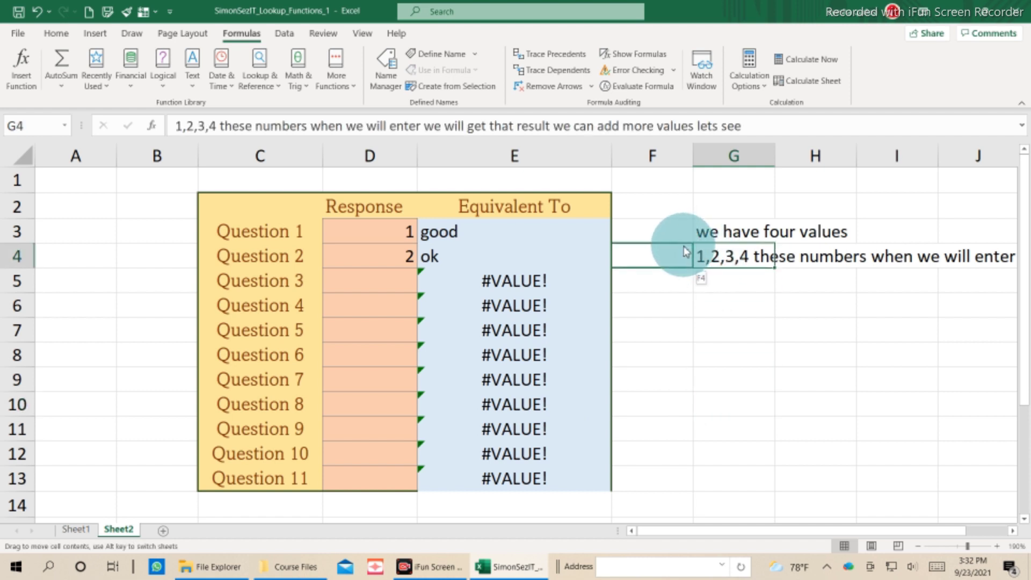
drag(699, 247, 669, 250)
click(691, 353)
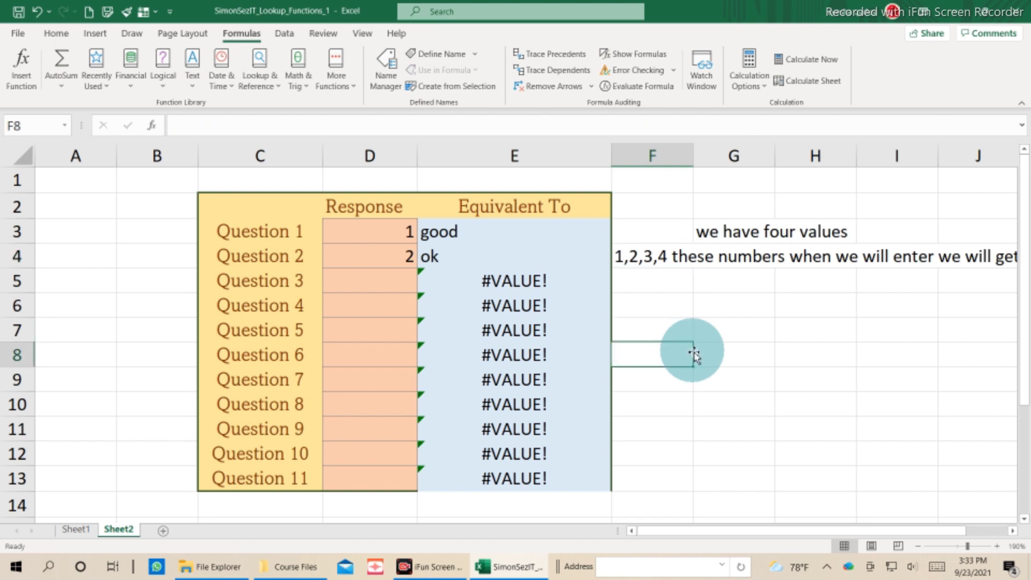
drag(762, 527, 830, 530)
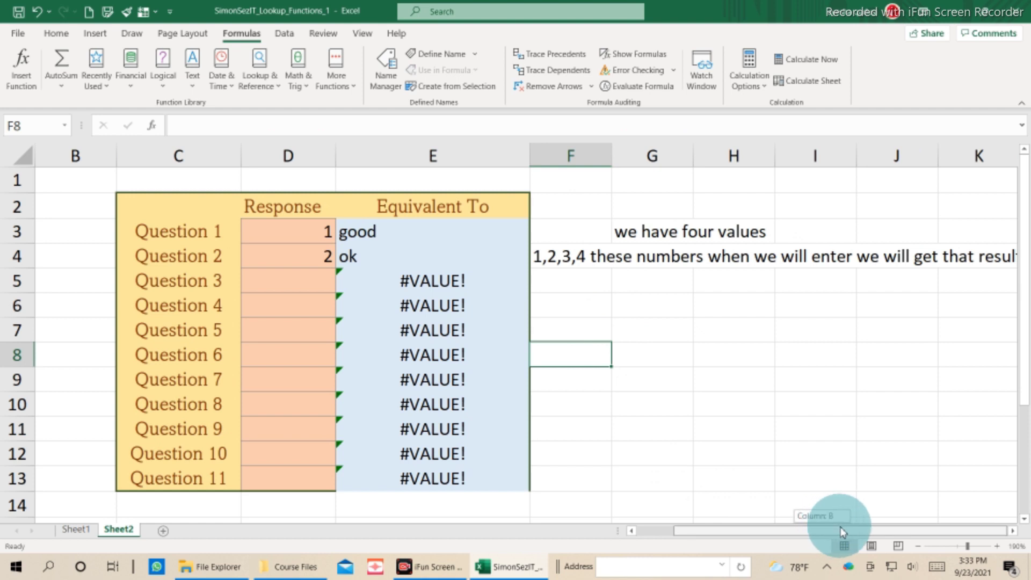
Enter responses 3, 4, 5, 6, 7, 8, 9, 0 and 1 into D5:D13
click(309, 281)
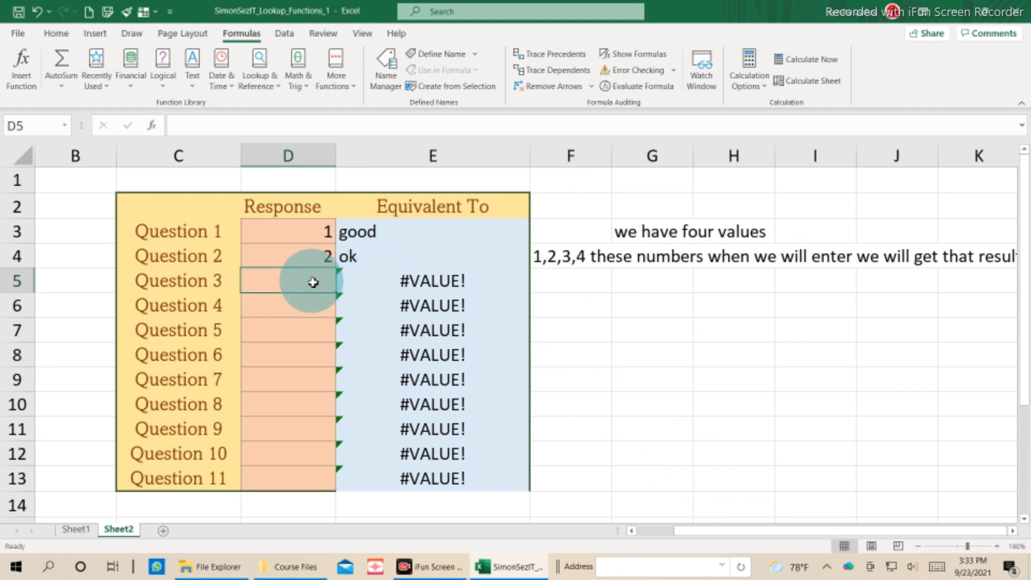
text(3)
click(308, 303)
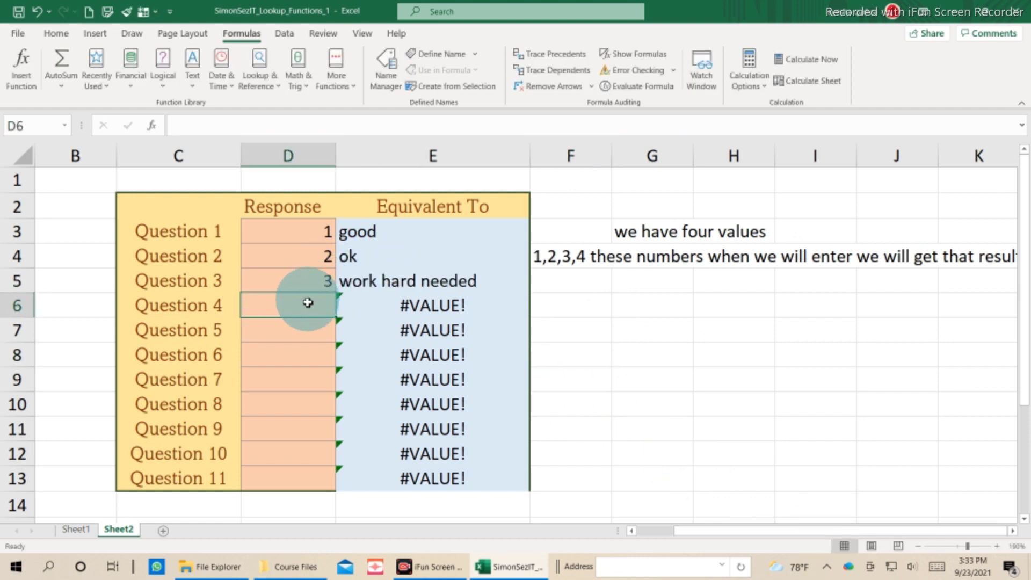
text(4)
key(Return)
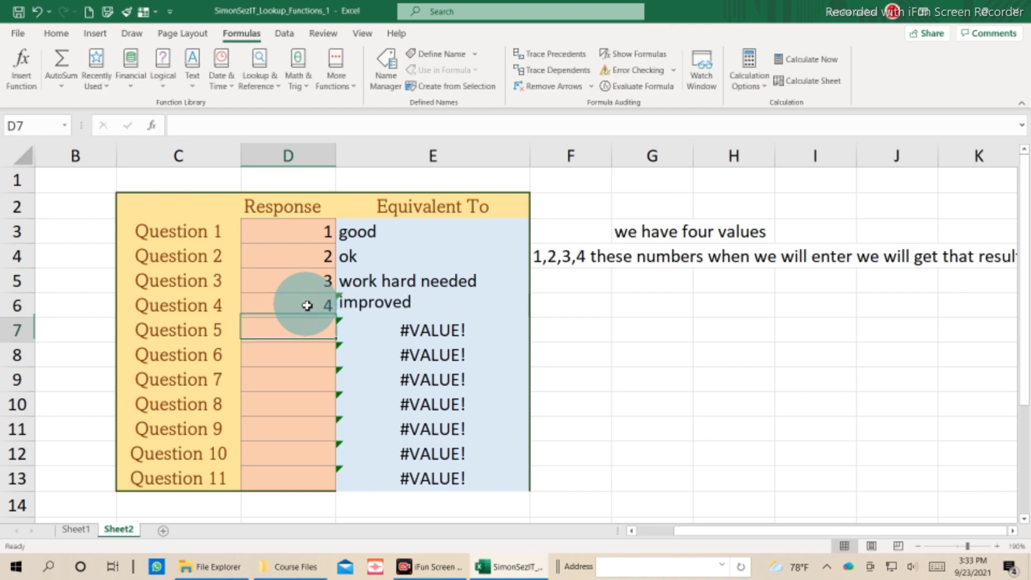
text(5)
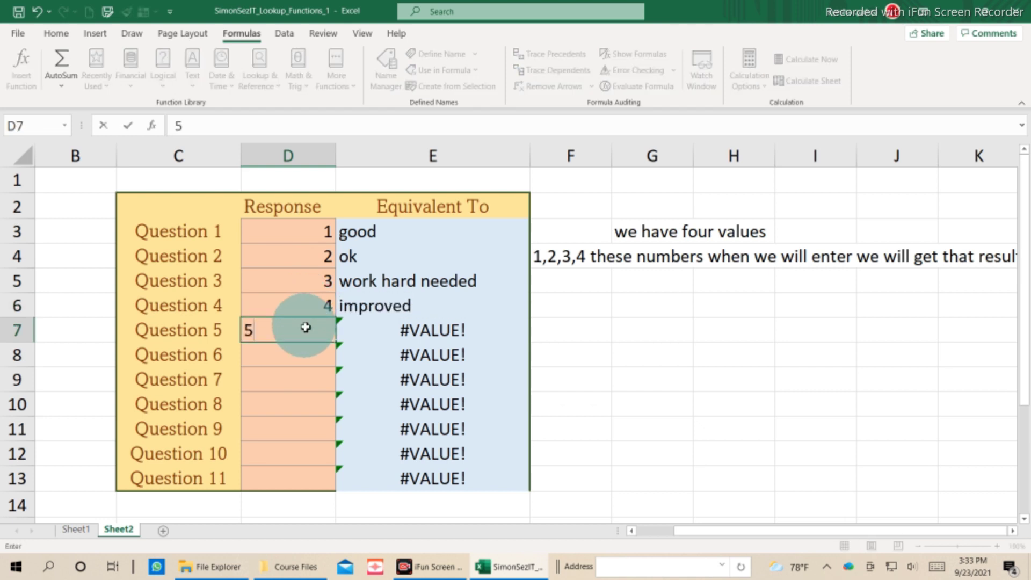
key(Return)
text(6)
key(Return)
text(7)
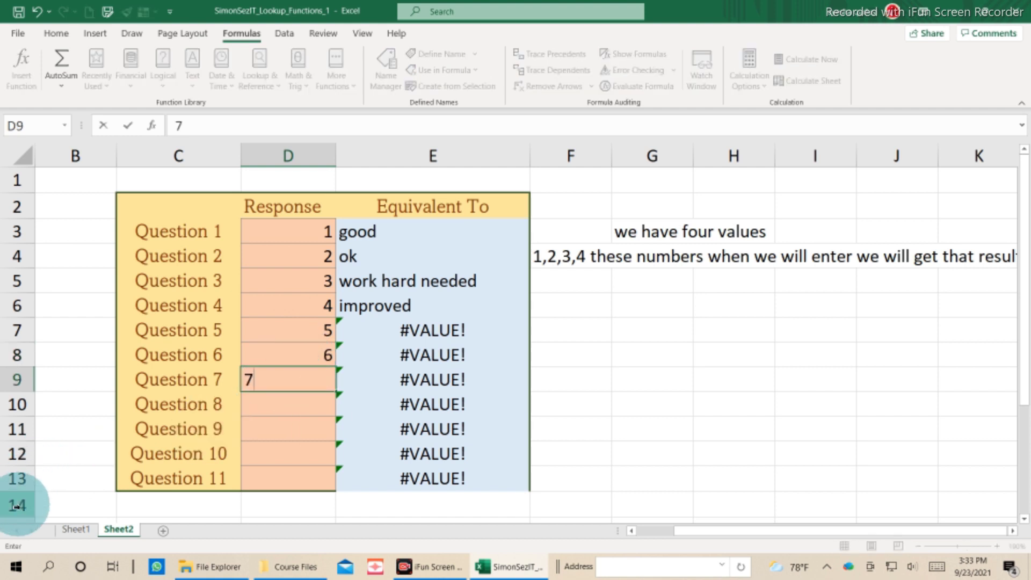
key(Return)
text(8)
key(Return)
text(9)
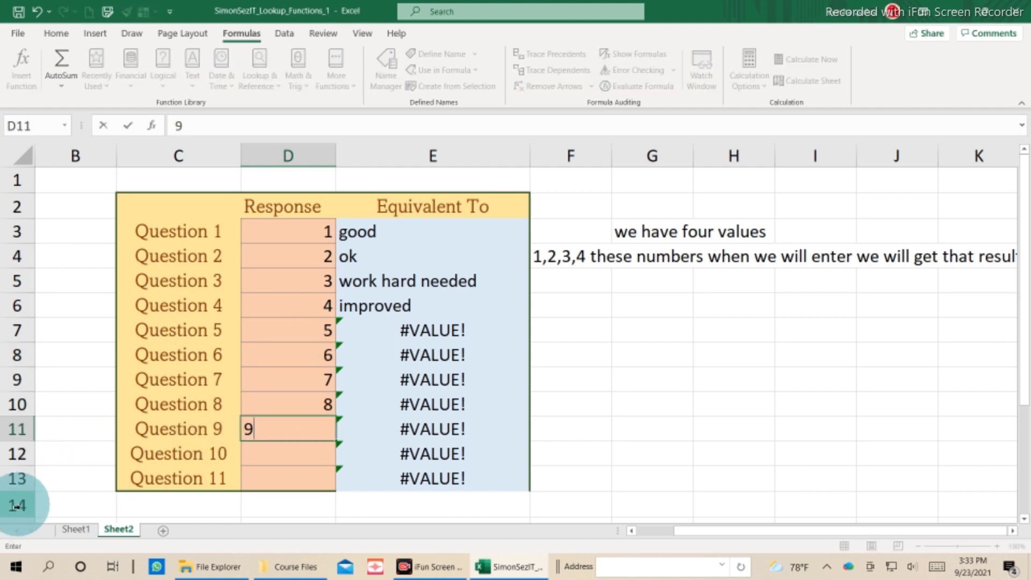
key(Return)
text(0)
key(Return)
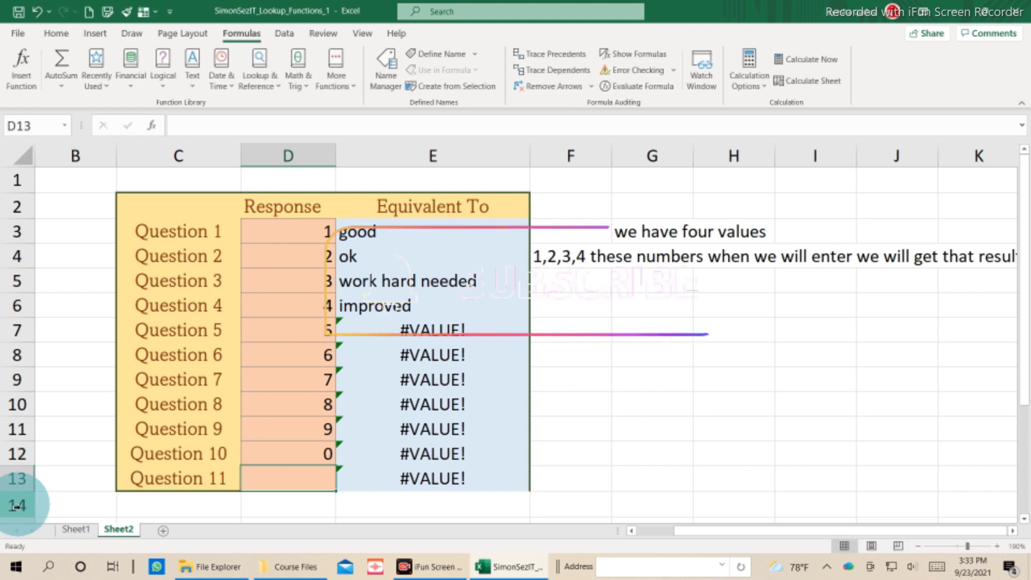
text(1)
key(Return)
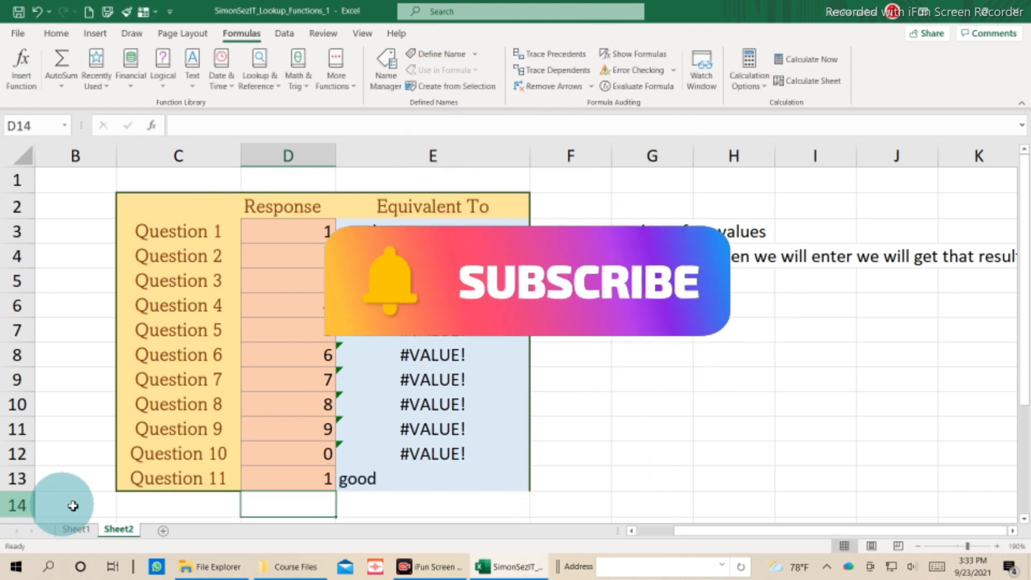
Type 'now you see this choose function is very easy and very helpful' in G6
click(626, 305)
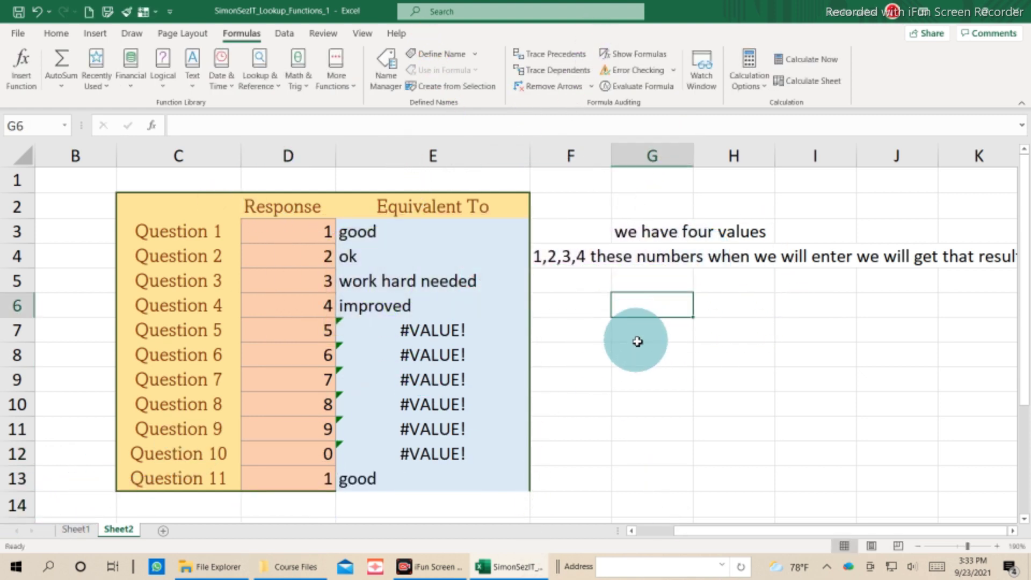
text(now )
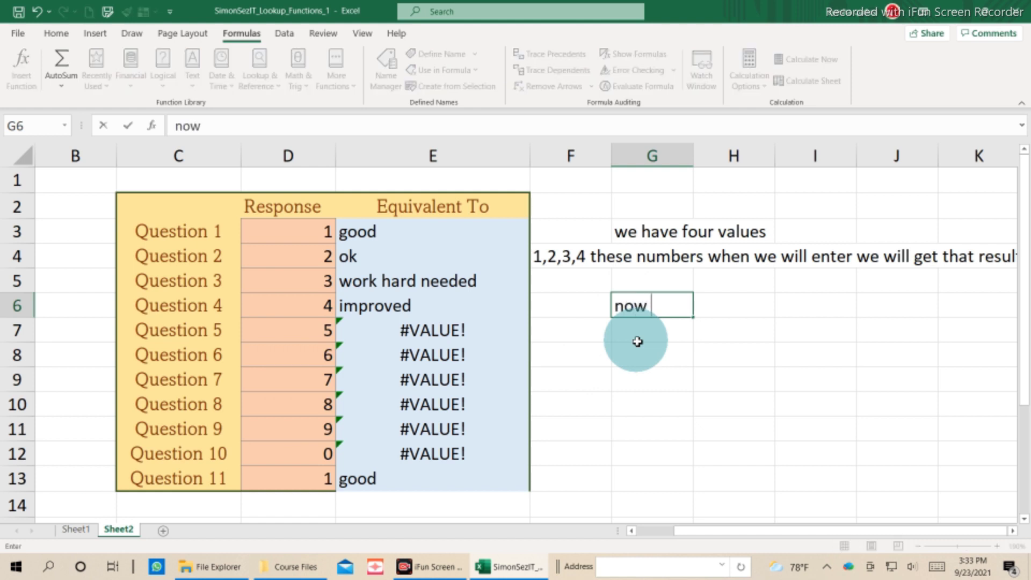
text(you se)
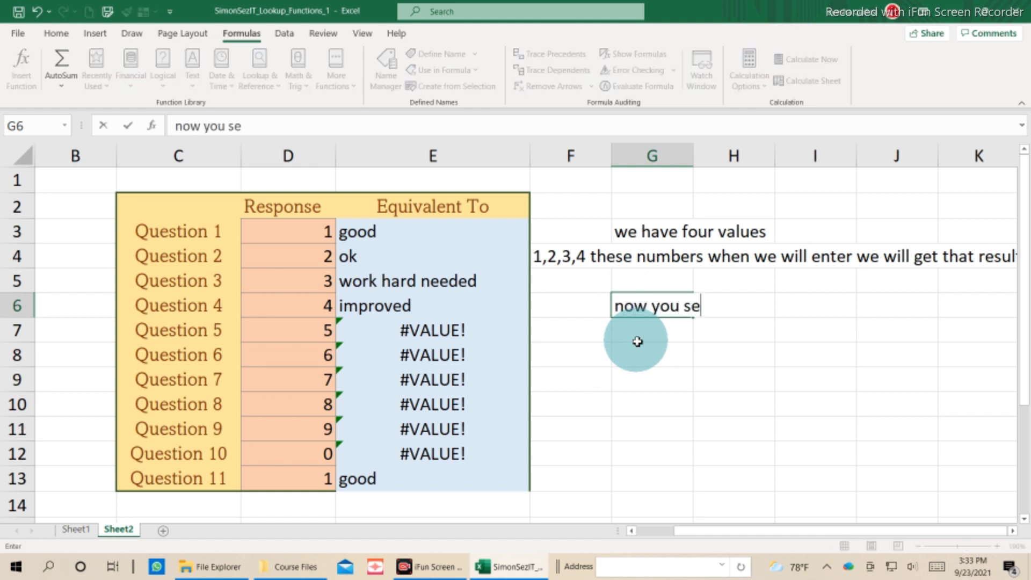
text(e this ch)
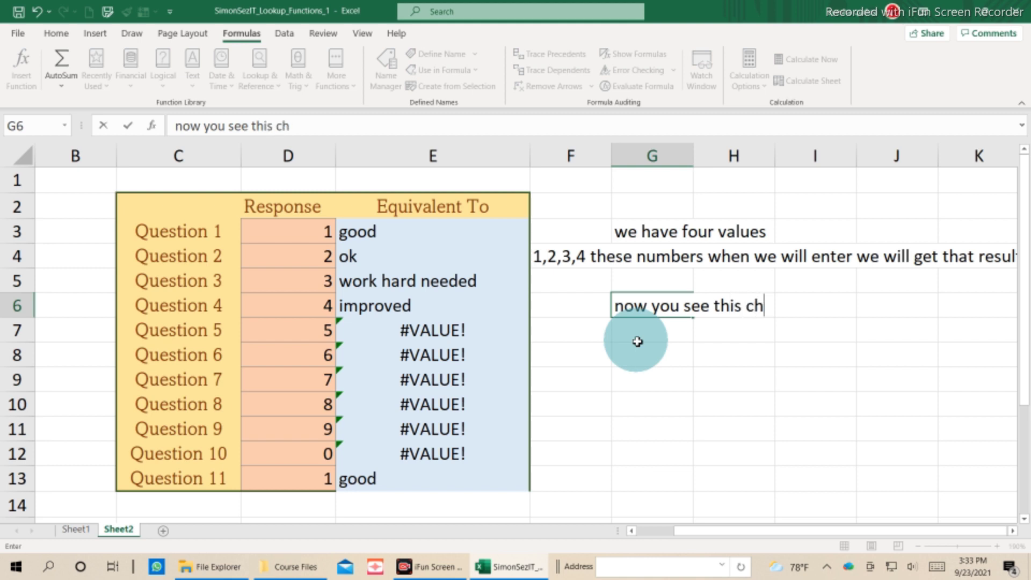
text(oose f)
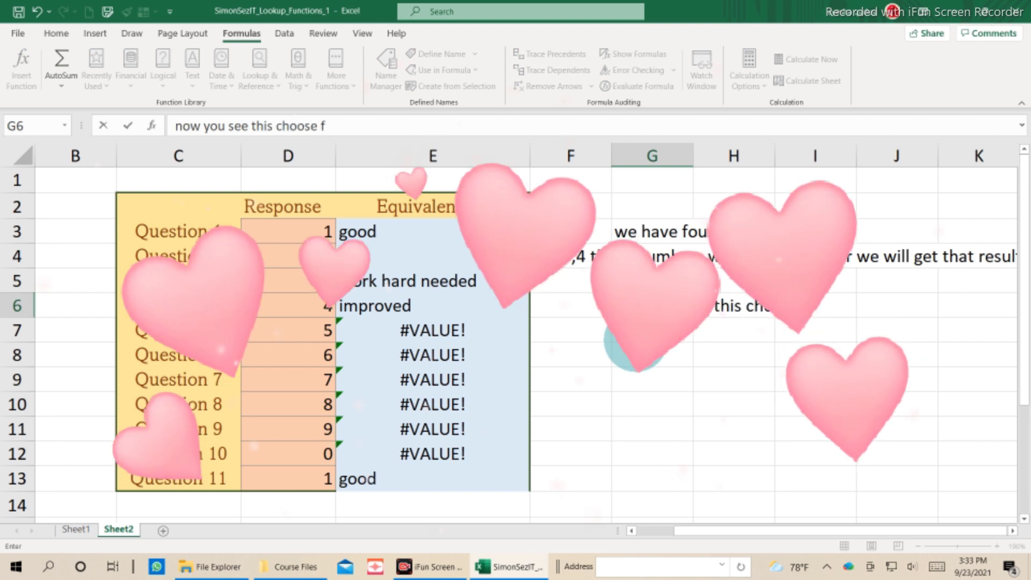
text(unction is)
text( ver)
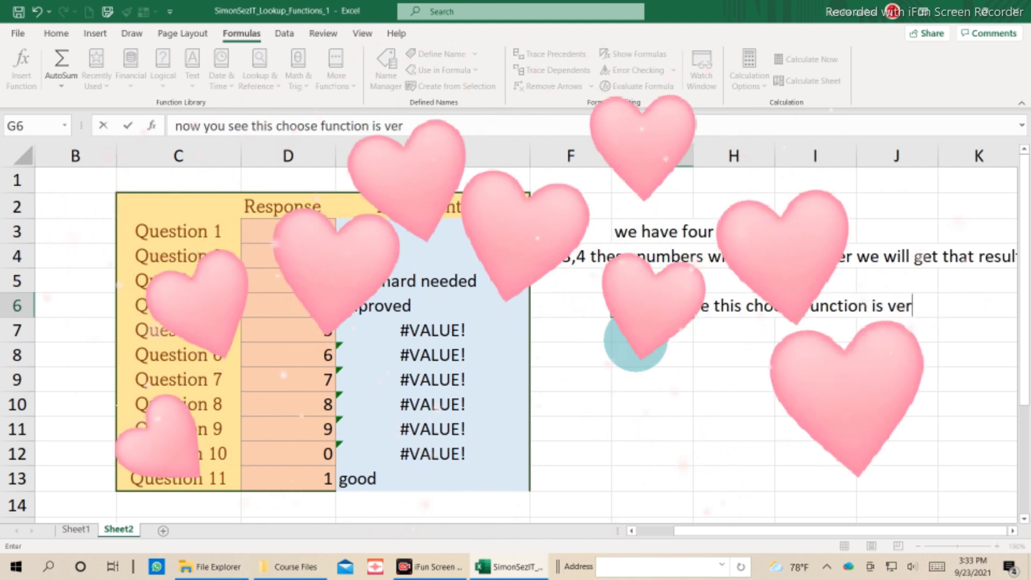
text(y easy and)
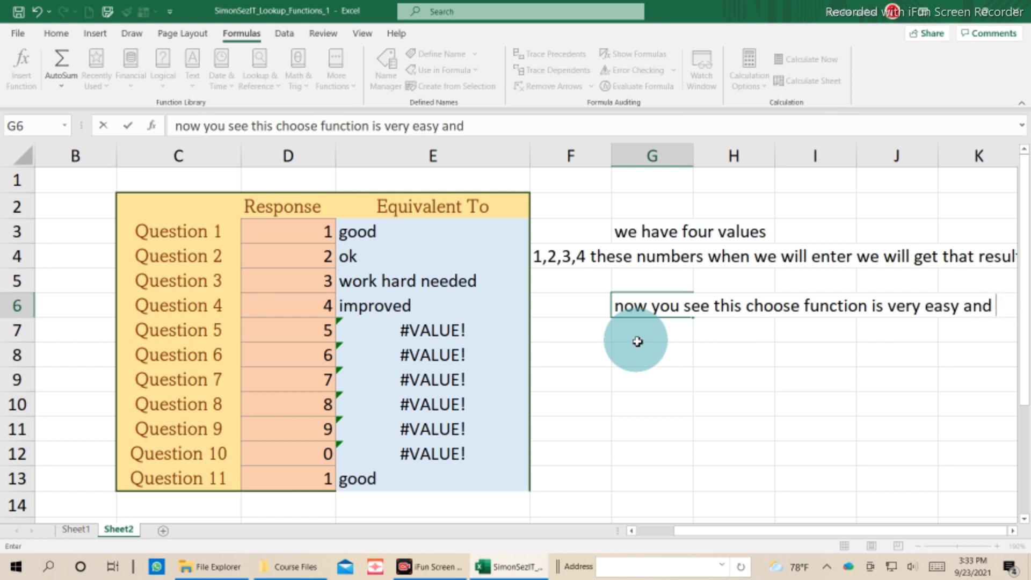
text(ery helpful)
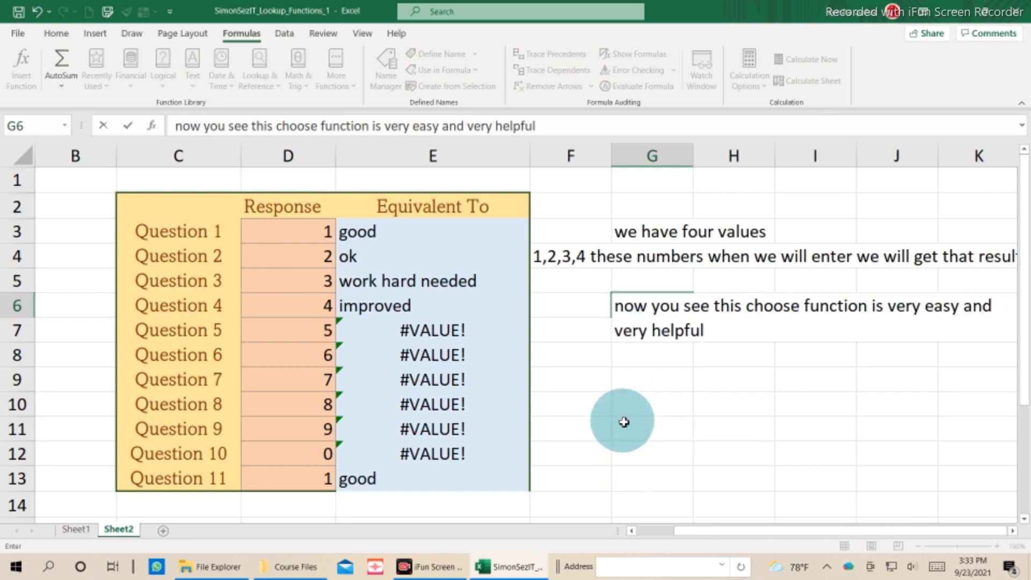
click(622, 423)
Change the D7:D12 responses to 1, 2, 3, 4, 4 and 1
click(299, 335)
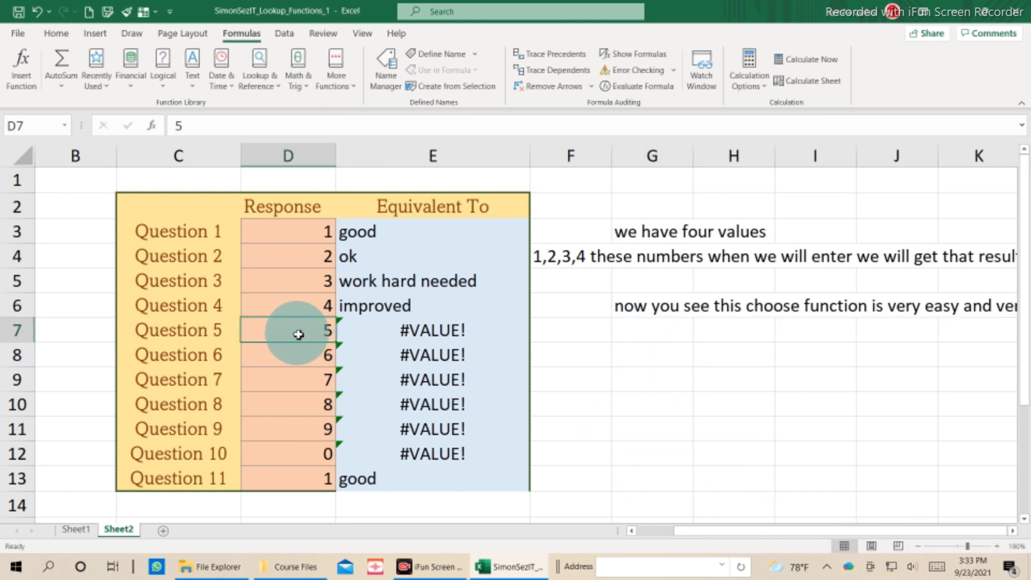
text(1)
key(Return)
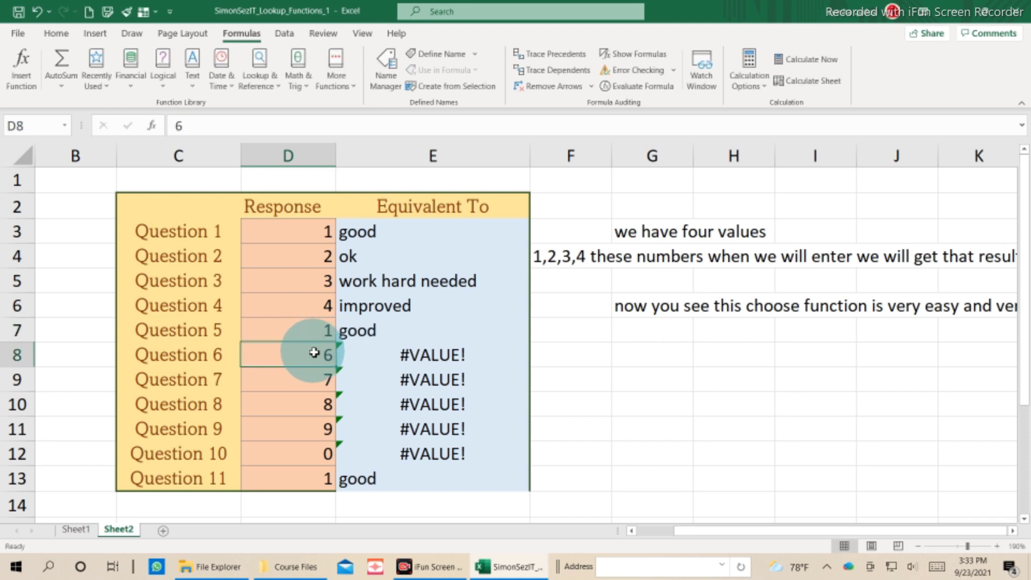
text(2)
key(Return)
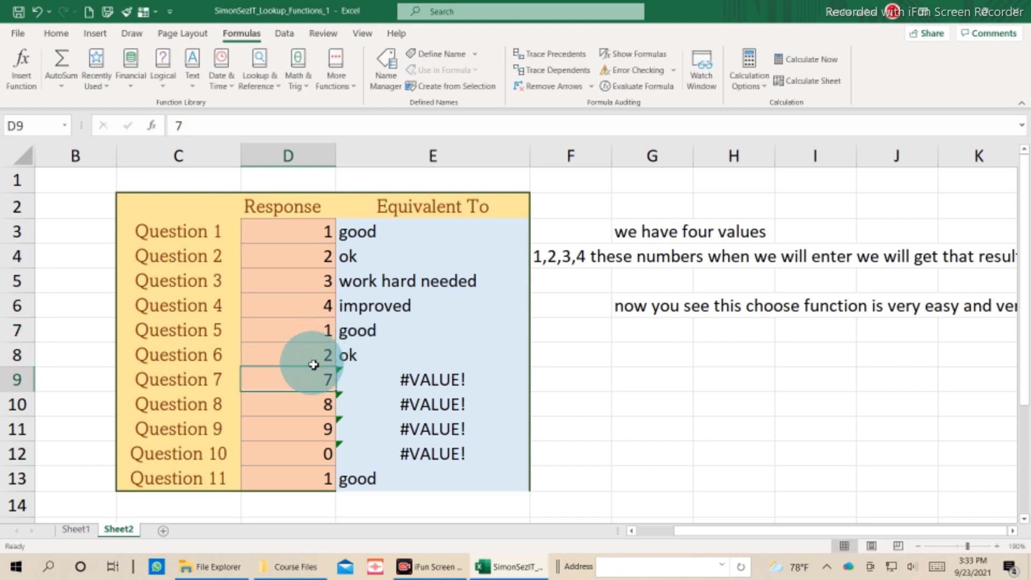
text(3)
key(Return)
text(4)
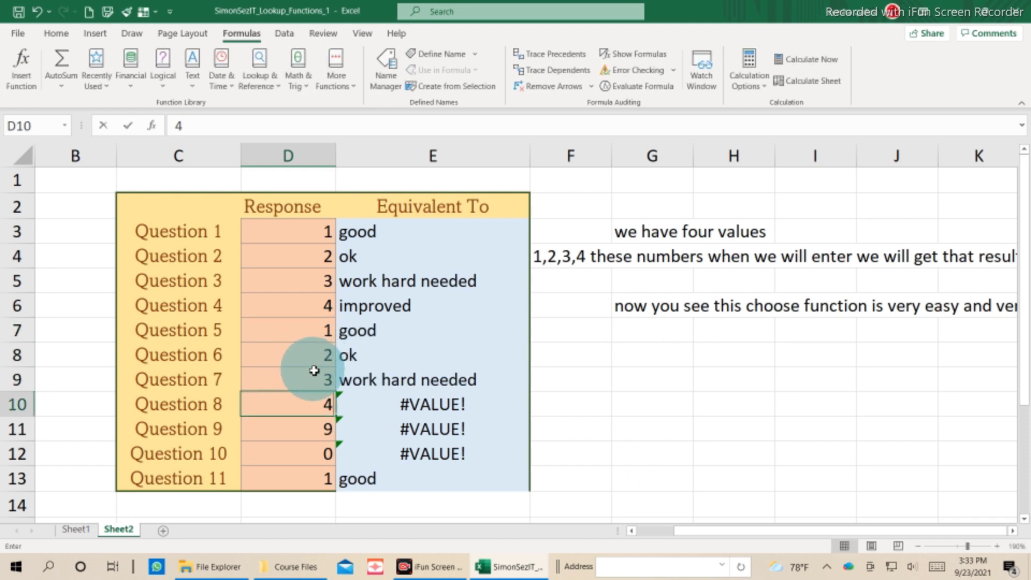
key(Return)
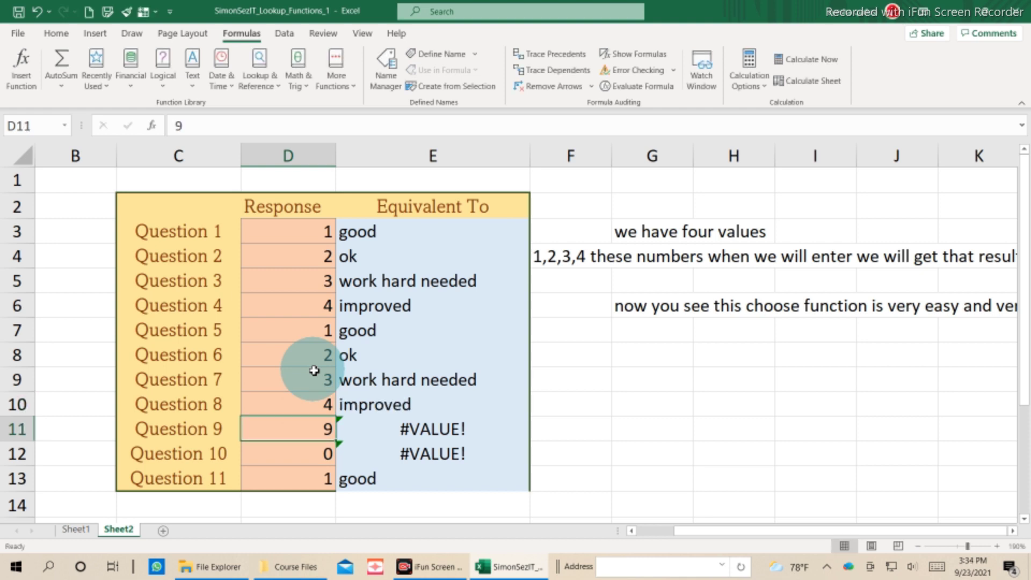
text(4)
key(Return)
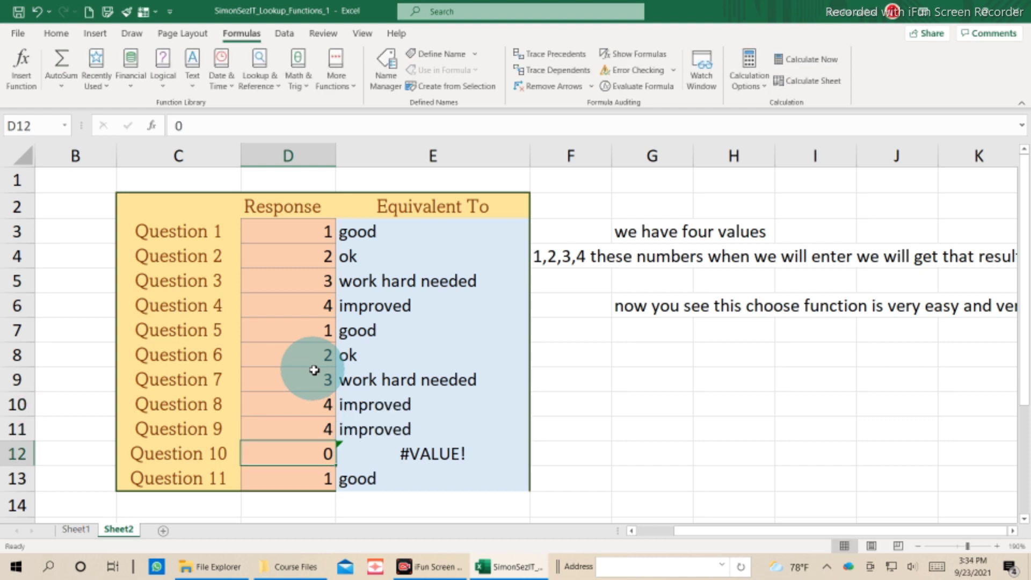
text(5)
key(Return)
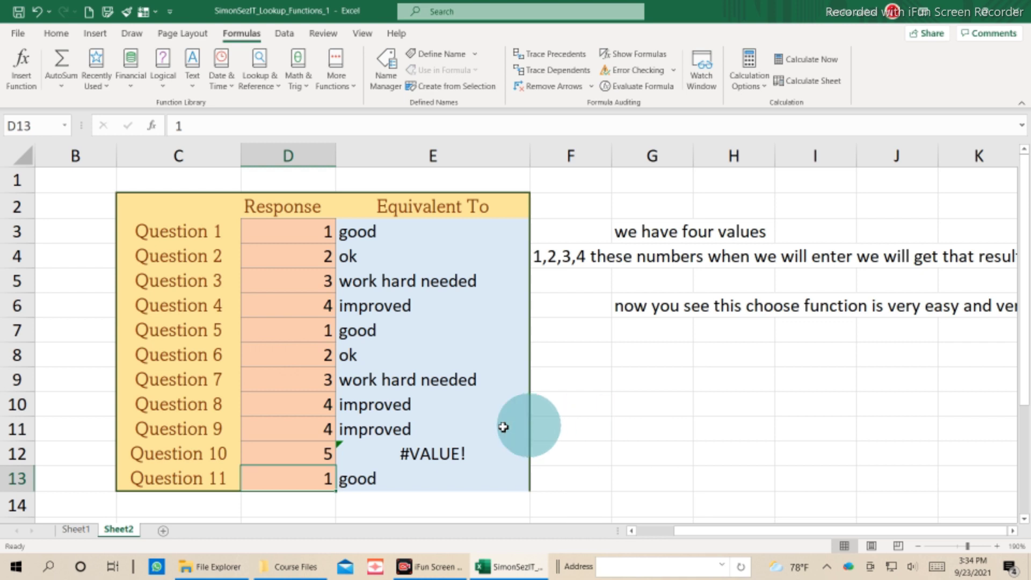
click(323, 454)
text(1)
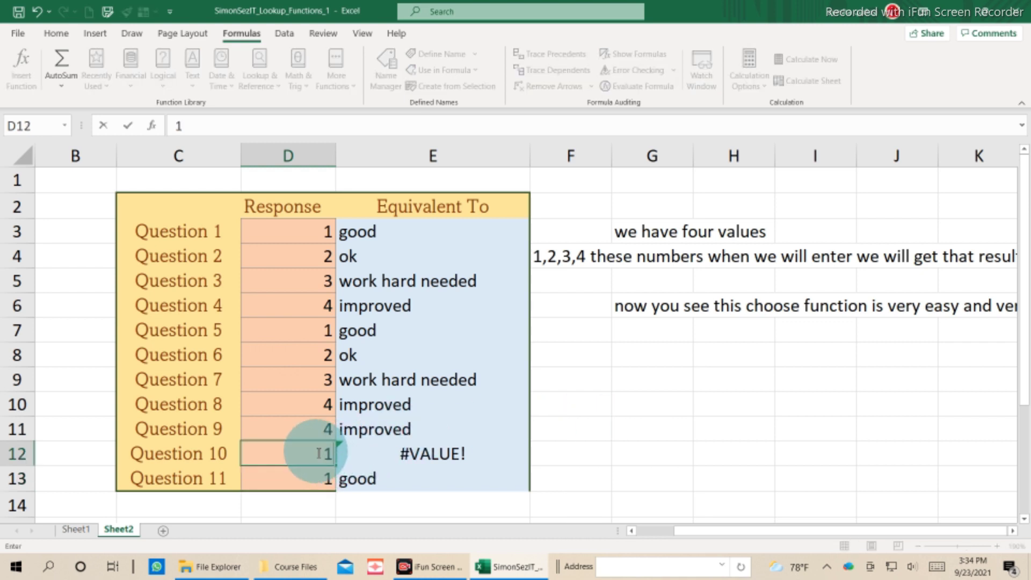
key(Return)
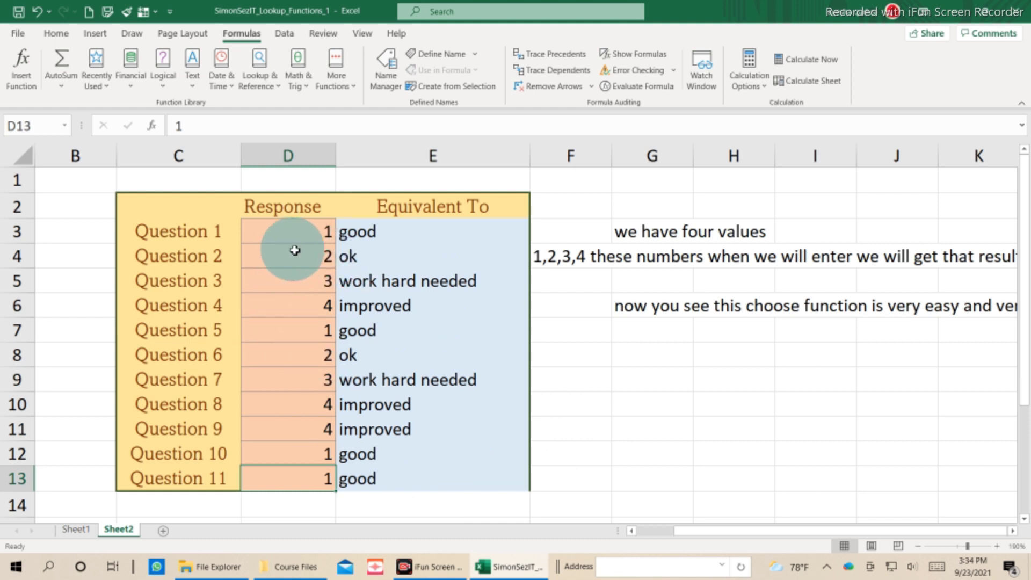
Clear all responses in D3:D13 and open E3's CHOOSE formula for editing
drag(306, 232, 295, 470)
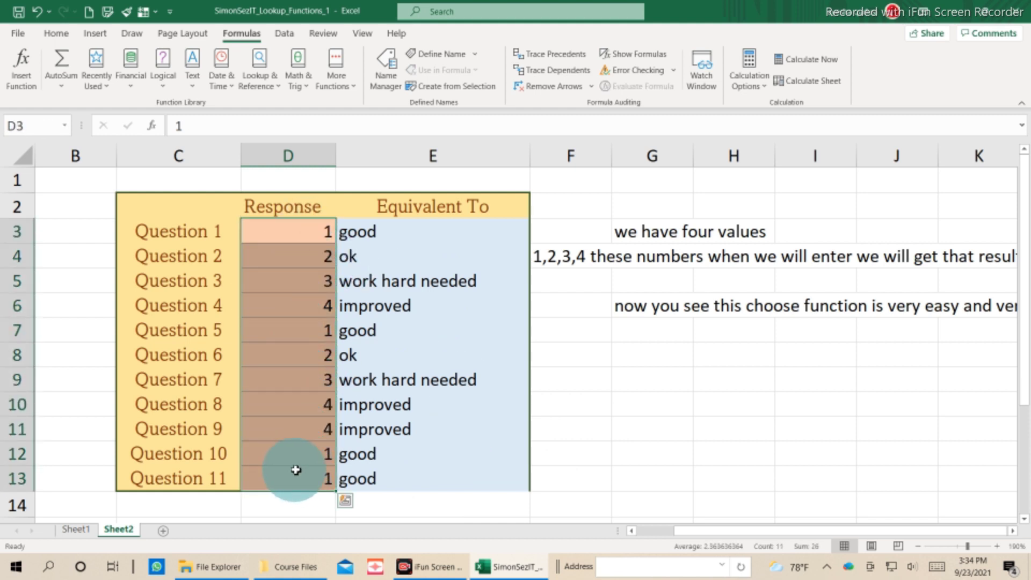
key(Delete)
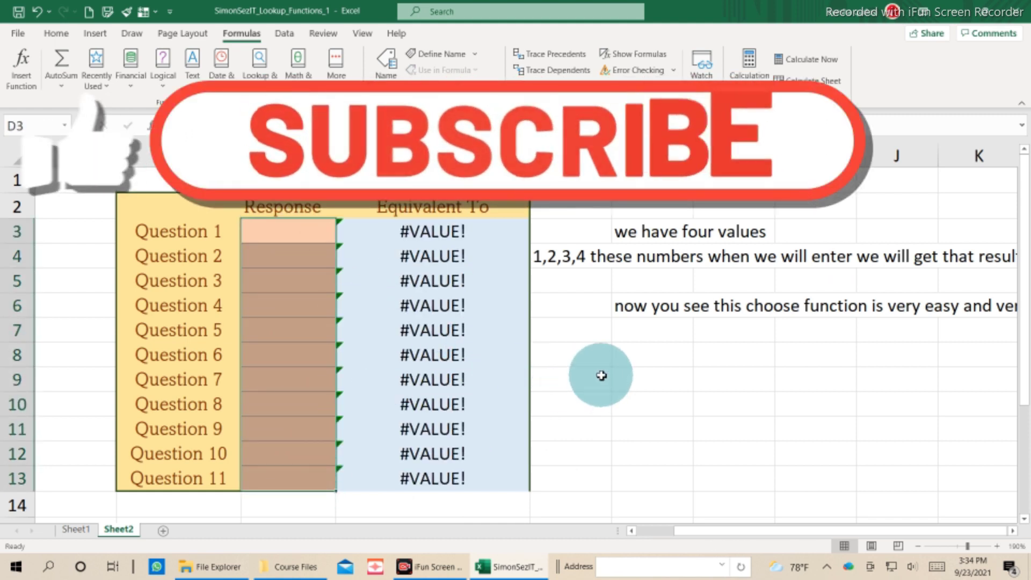
click(601, 375)
double_click(376, 232)
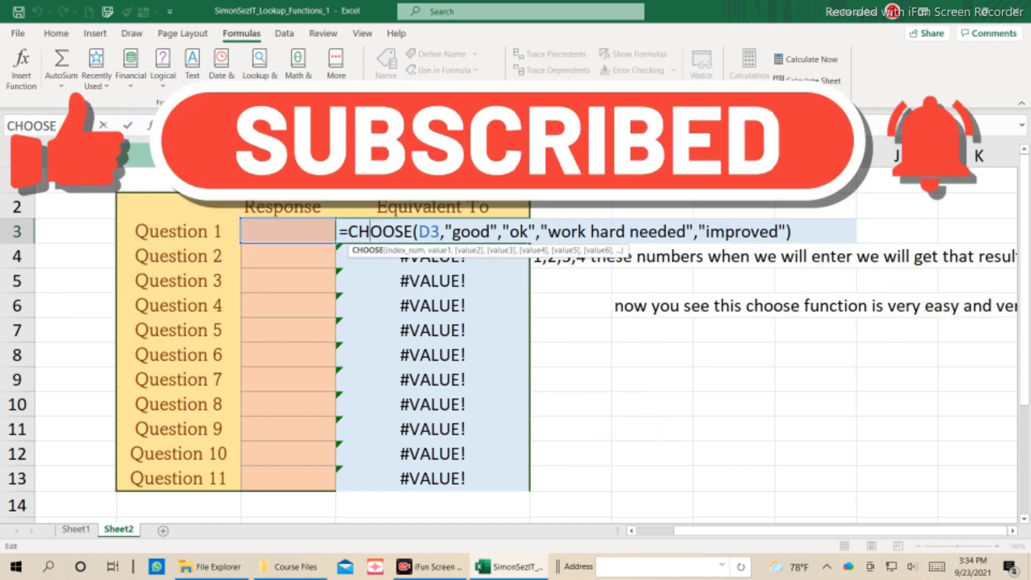